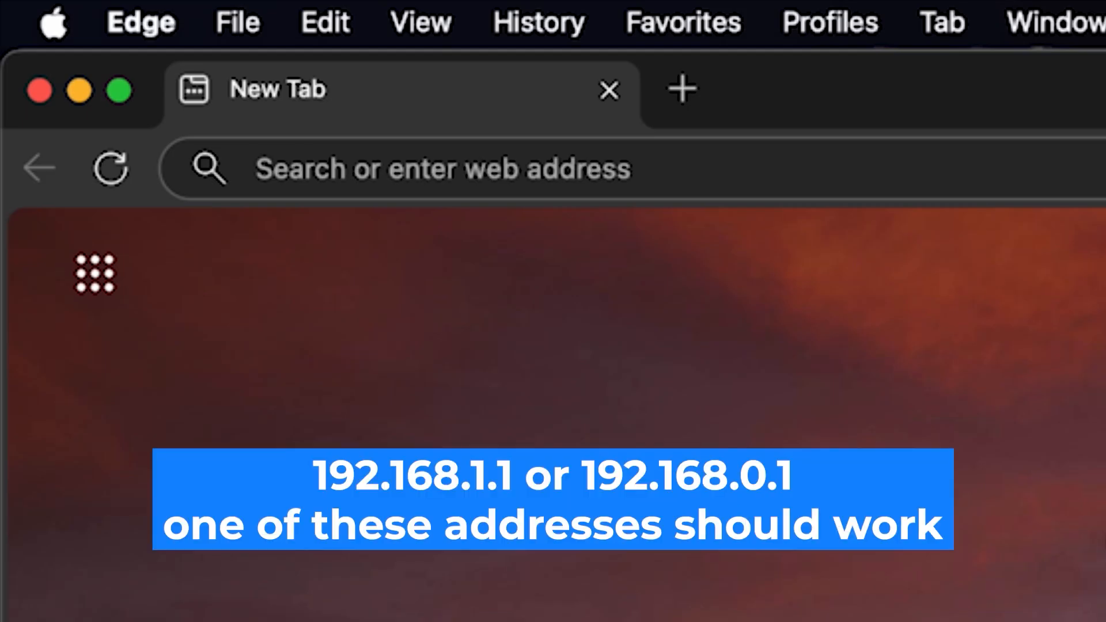
Go to 192.168.1.1 in Edge to reach the Mercusys Create Login Password page
{"action": "left_click", "coordinate": [647, 151]}
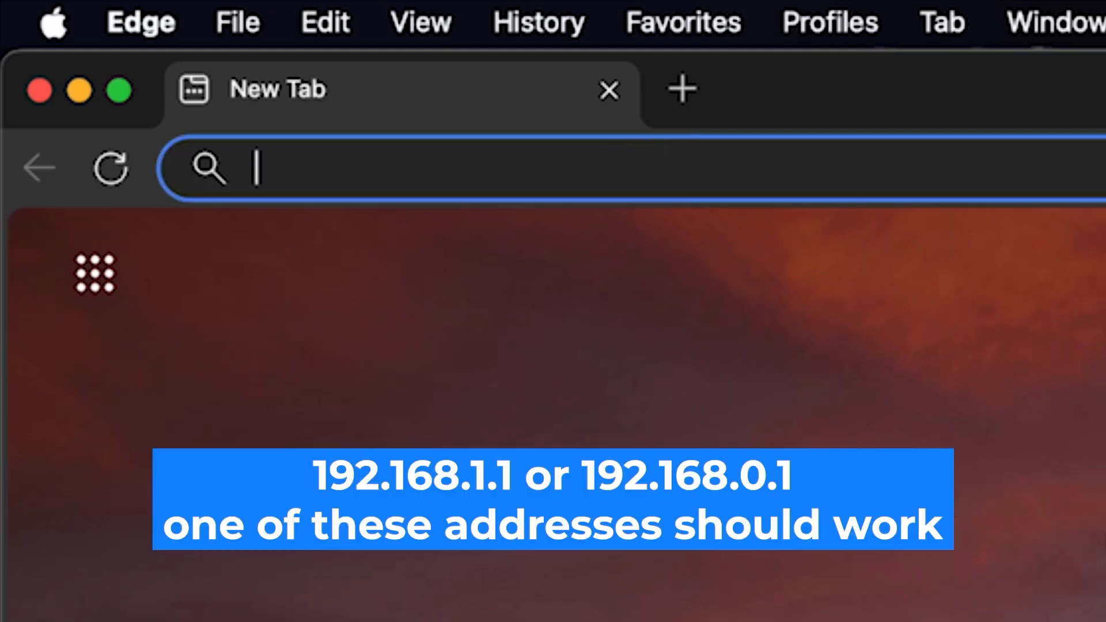
{"action": "type", "text": "192.168.1.1"}
{"action": "key", "text": "Return"}
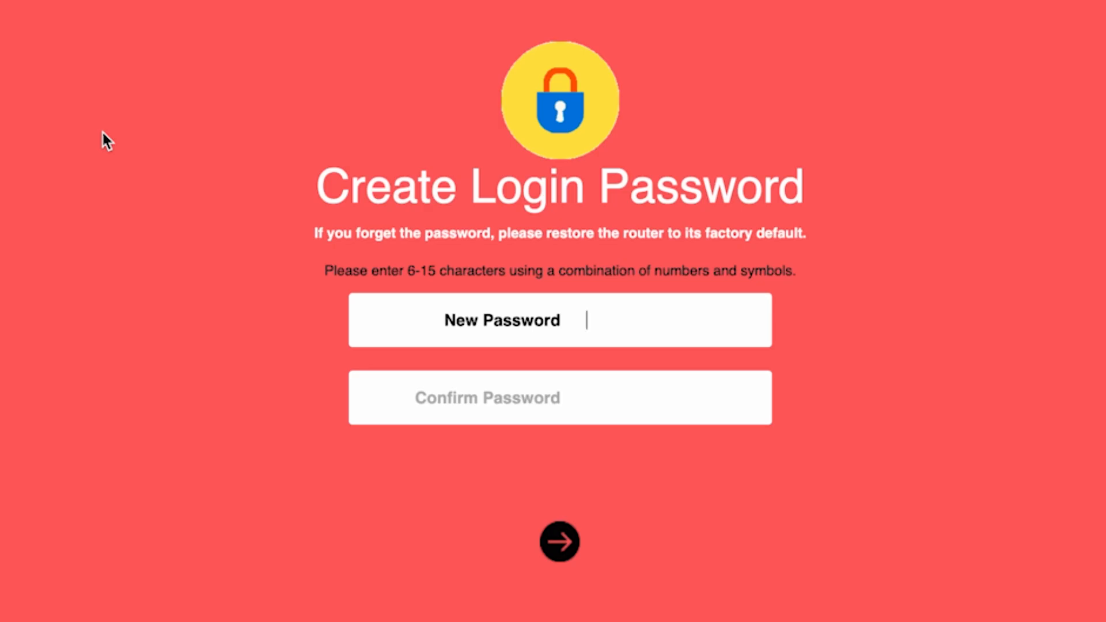
Enter a new router login password, check it with the eye icon, confirm it and submit
{"action": "type", "text": "••••••••"}
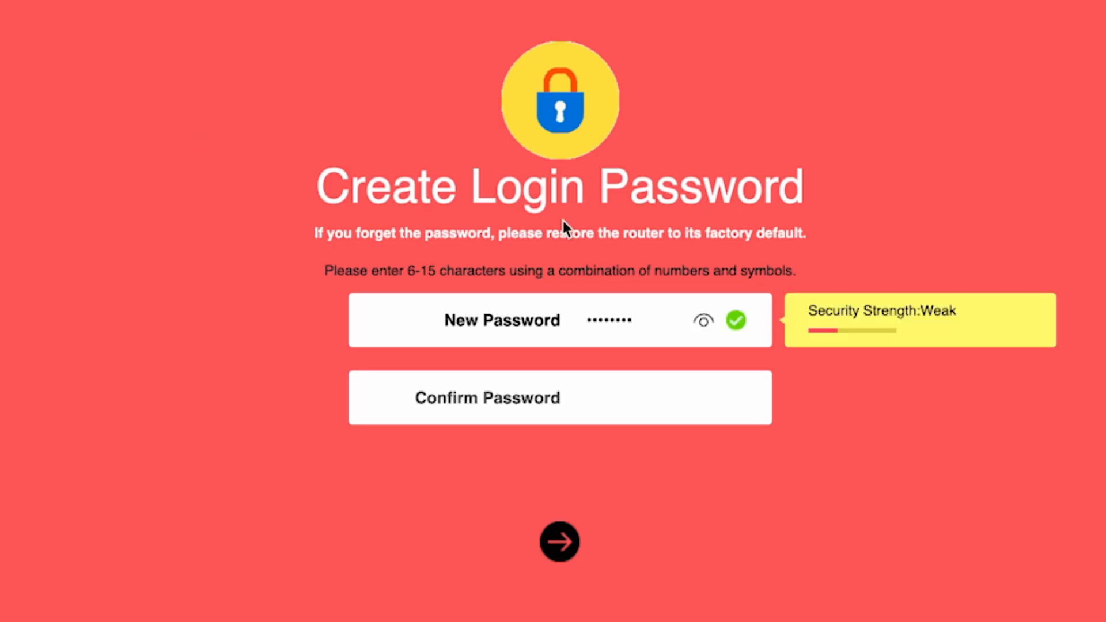
{"action": "left_click", "coordinate": [701, 328]}
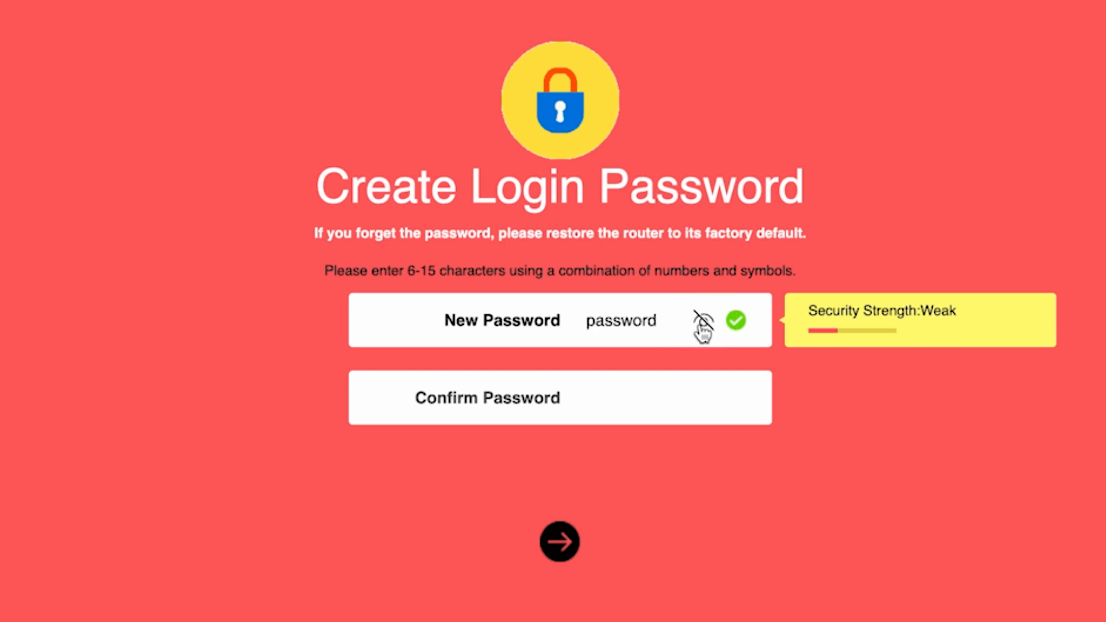
{"action": "left_click", "coordinate": [611, 398]}
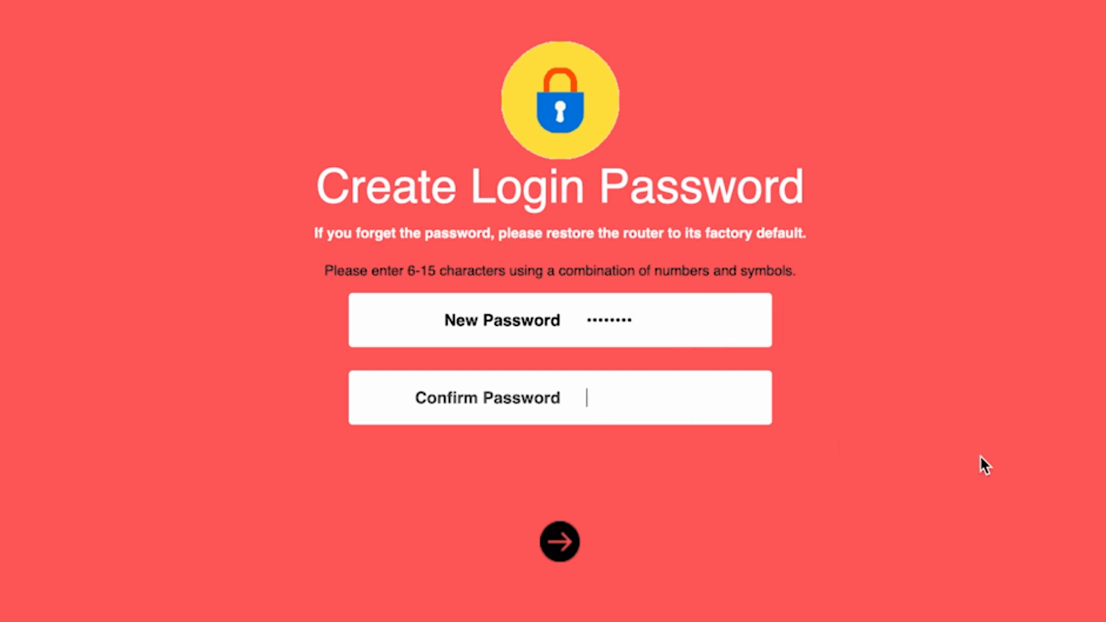
{"action": "type", "text": "password"}
{"action": "left_click", "coordinate": [554, 544]}
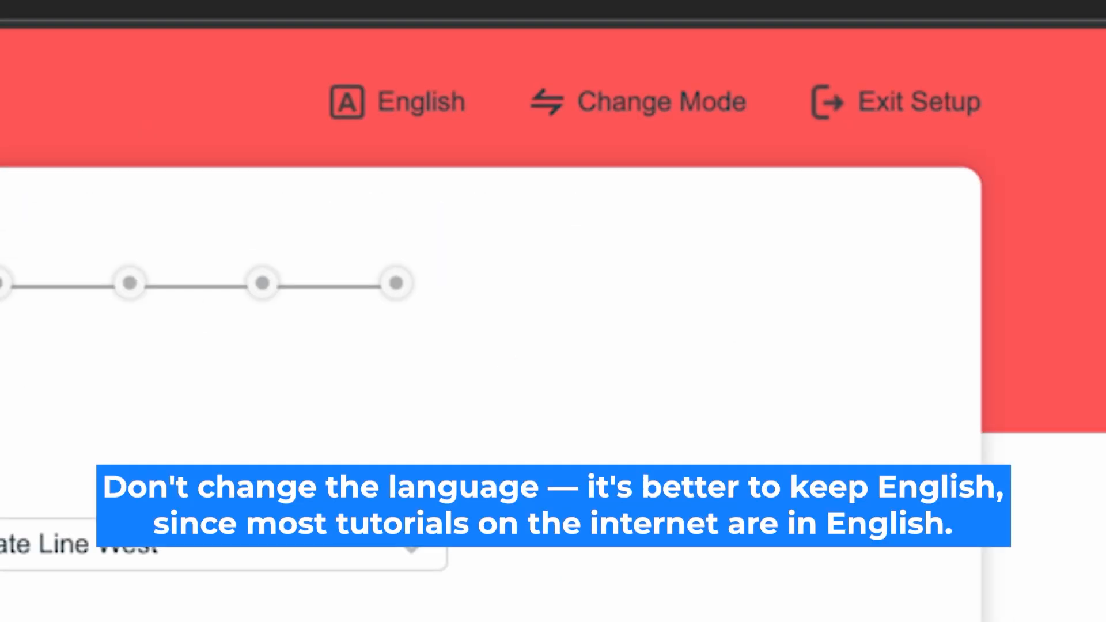
Keep English as the interface language and the device in Router Mode
{"action": "left_click", "coordinate": [420, 97]}
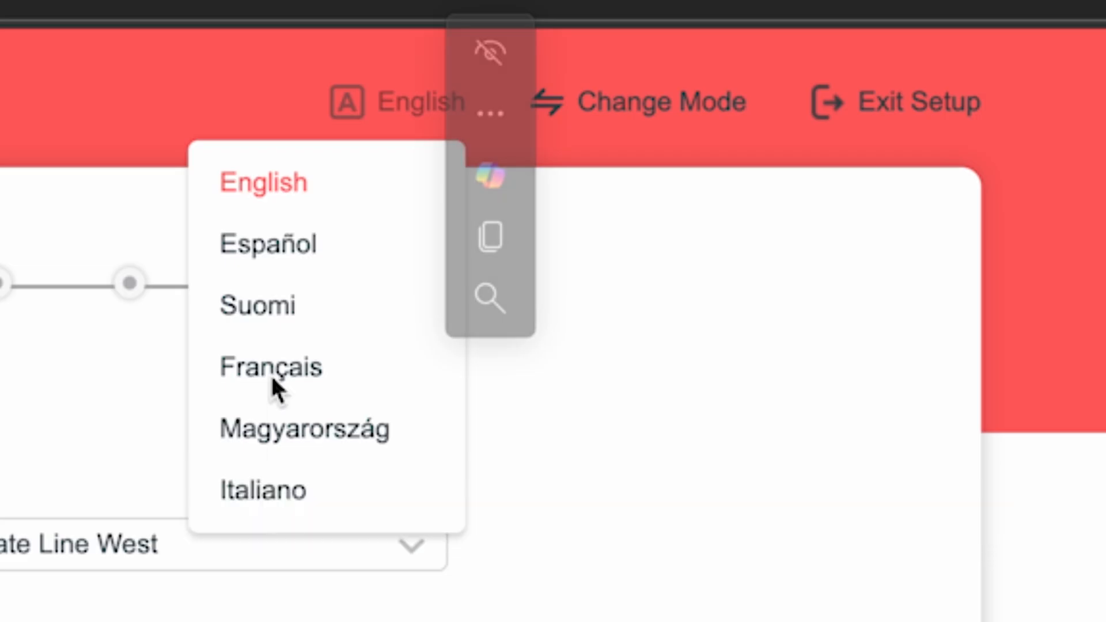
{"action": "left_click", "coordinate": [268, 183]}
{"action": "left_click", "coordinate": [284, 182]}
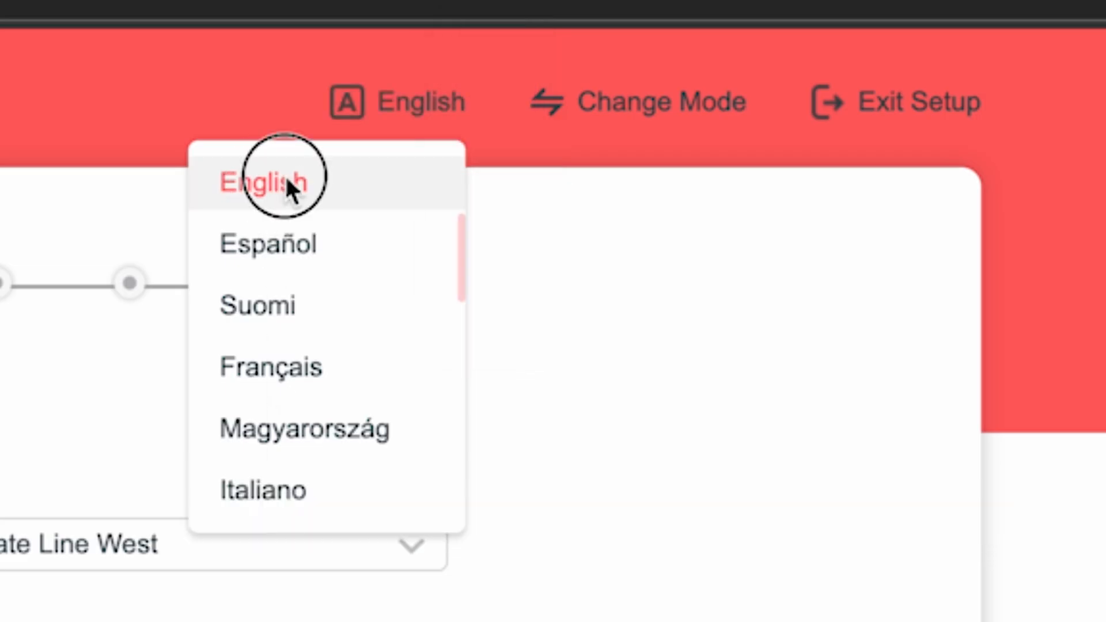
{"action": "left_click", "coordinate": [667, 108]}
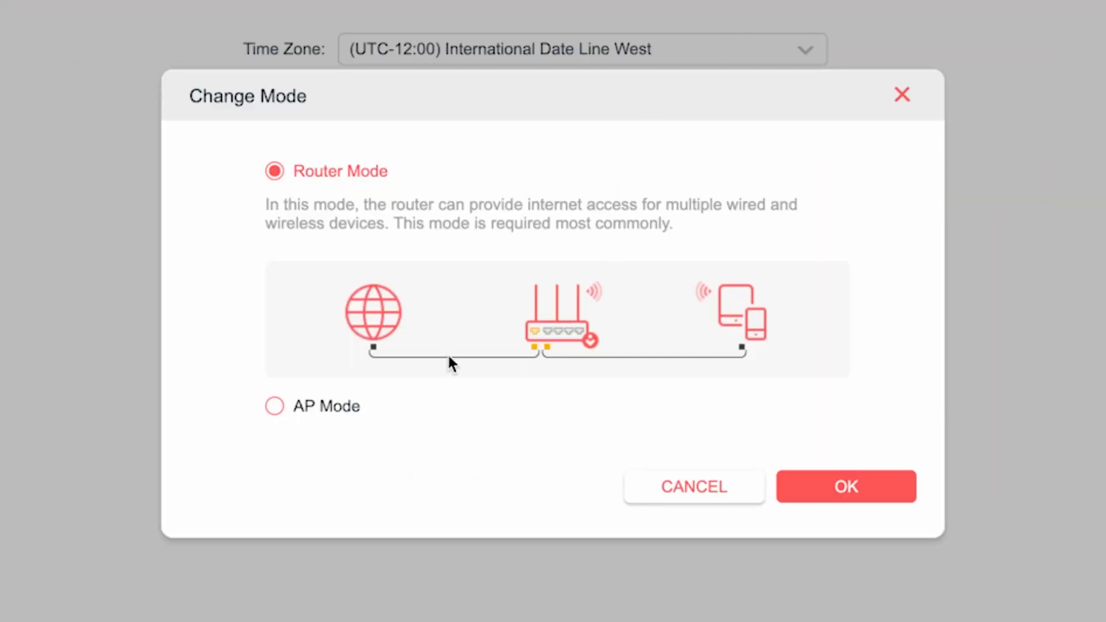
{"action": "left_click", "coordinate": [289, 173]}
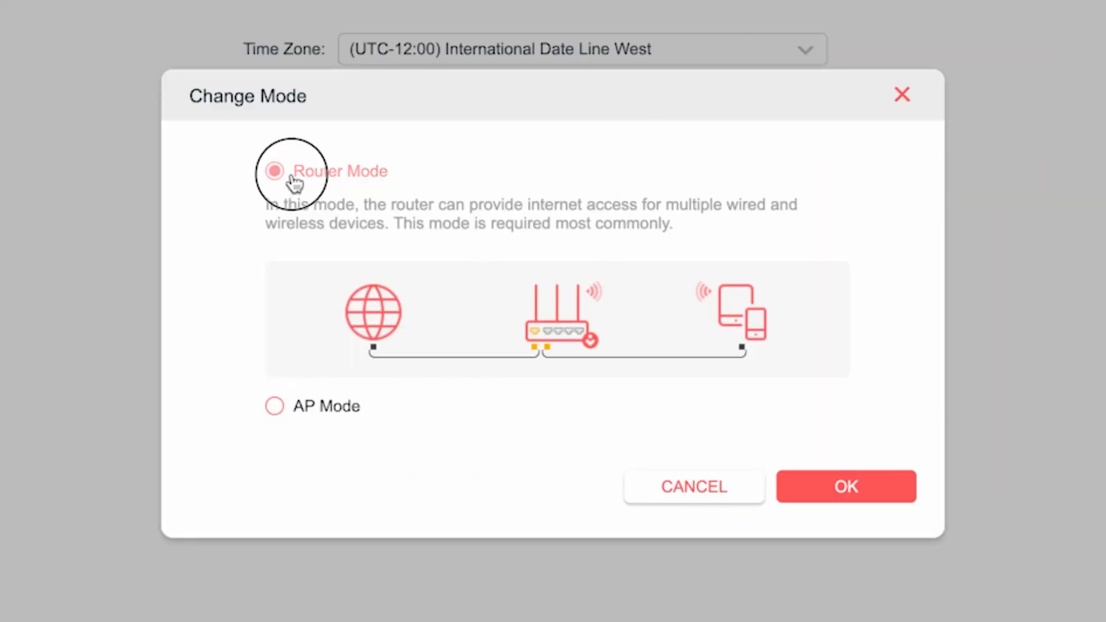
{"action": "left_click", "coordinate": [842, 486]}
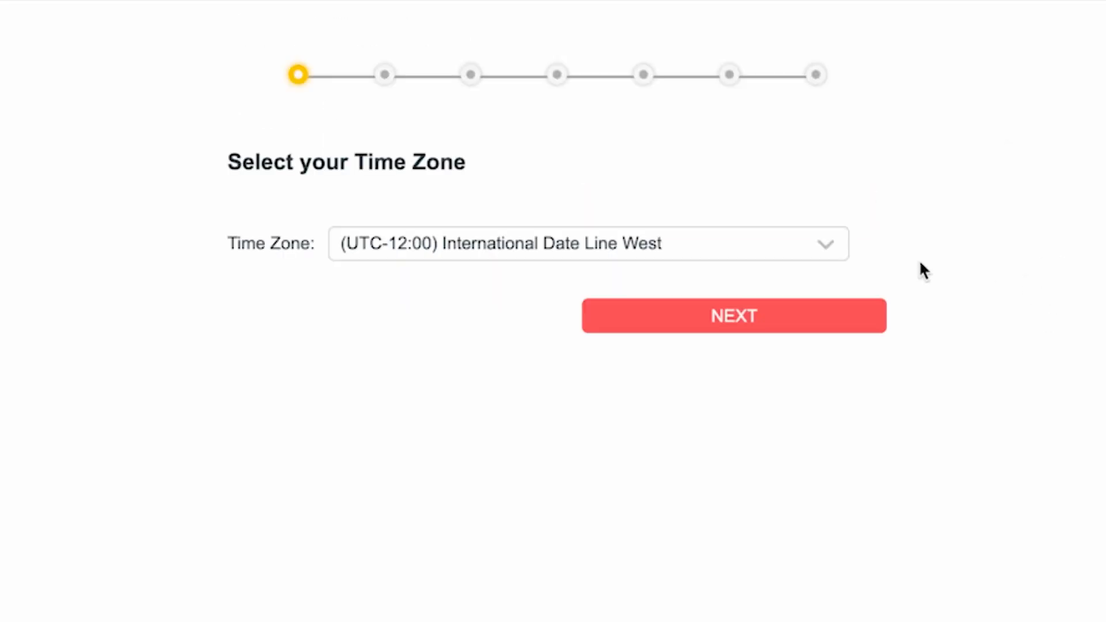
Leave the time zone at UTC-12:00 and continue to the connection-type step
{"action": "left_click", "coordinate": [799, 244]}
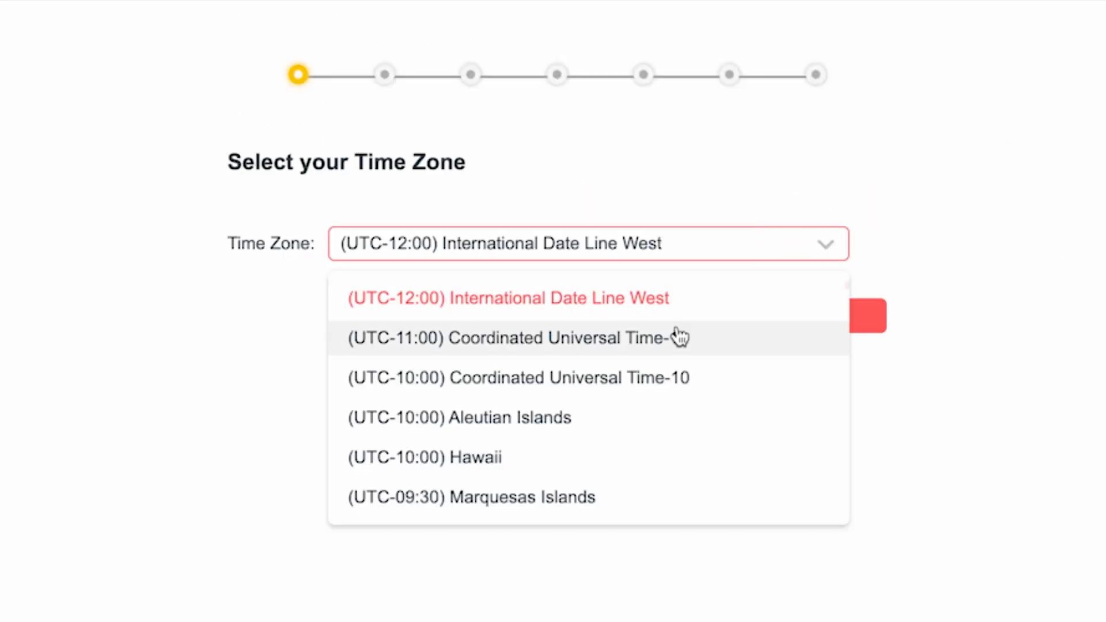
{"action": "scroll", "coordinate": [625, 400], "scroll_direction": "down", "scroll_amount": 10}
{"action": "scroll", "coordinate": [629, 474], "scroll_direction": "down", "scroll_amount": 3}
{"action": "scroll", "coordinate": [642, 451], "scroll_direction": "up", "scroll_amount": 12}
{"action": "left_click", "coordinate": [631, 296]}
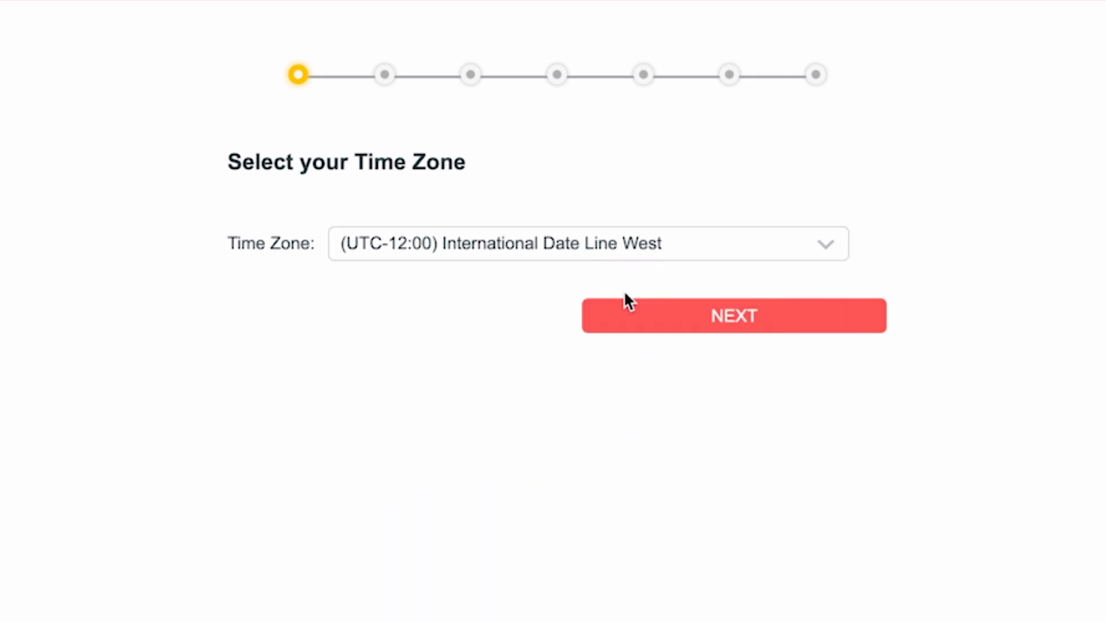
{"action": "left_click", "coordinate": [735, 318]}
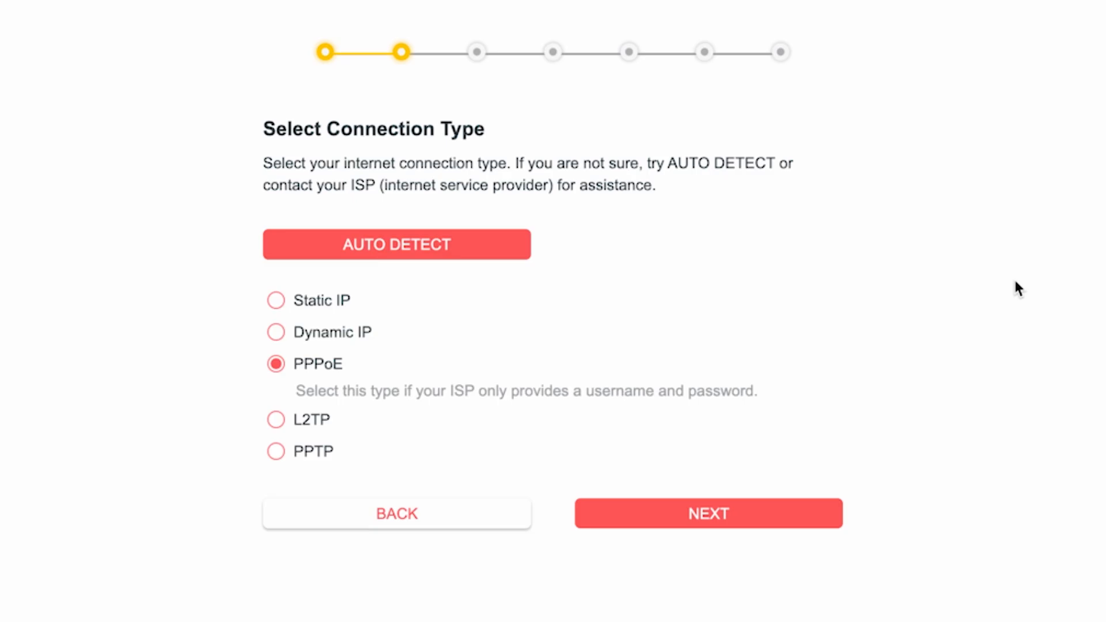
Auto-detect the connection, choose Dynamic IP and keep the default MAC address
{"action": "left_click", "coordinate": [405, 254]}
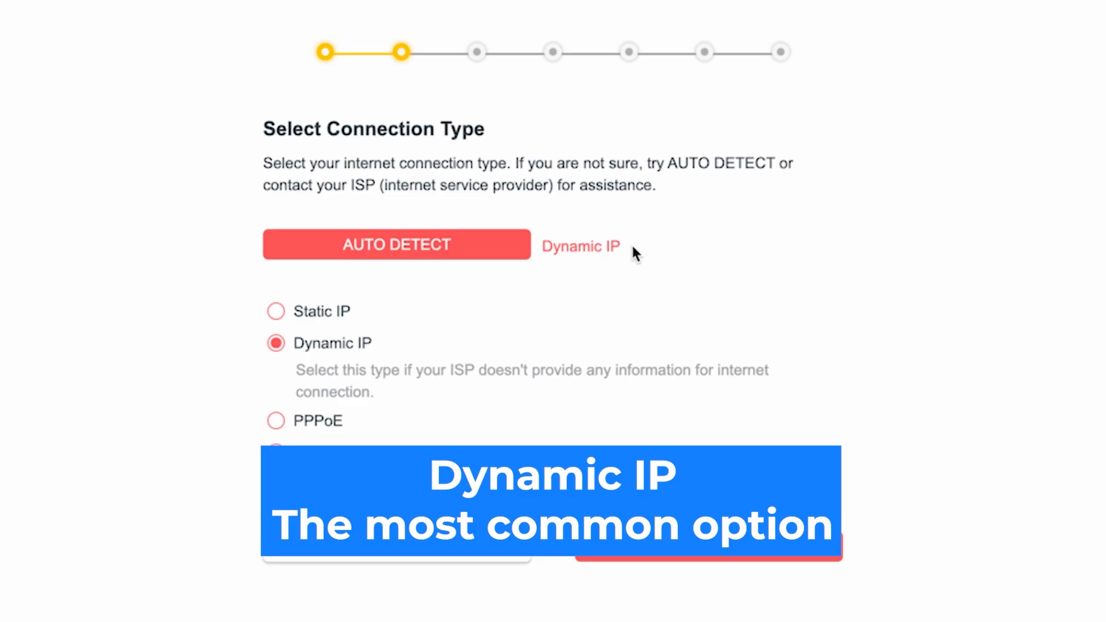
{"action": "left_click", "coordinate": [276, 347]}
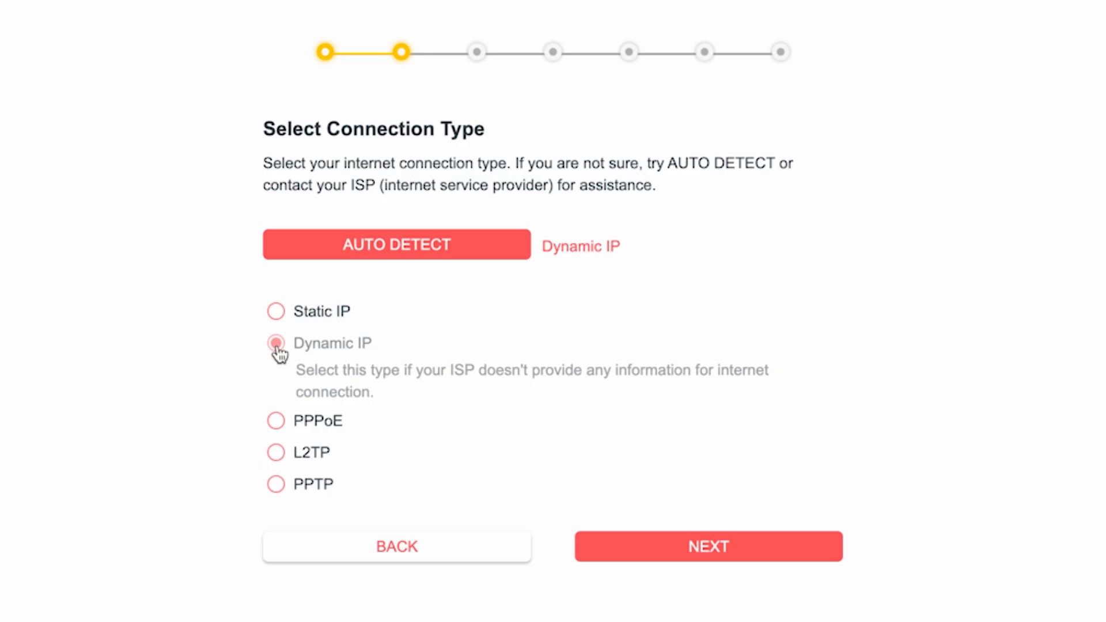
{"action": "left_click", "coordinate": [721, 555]}
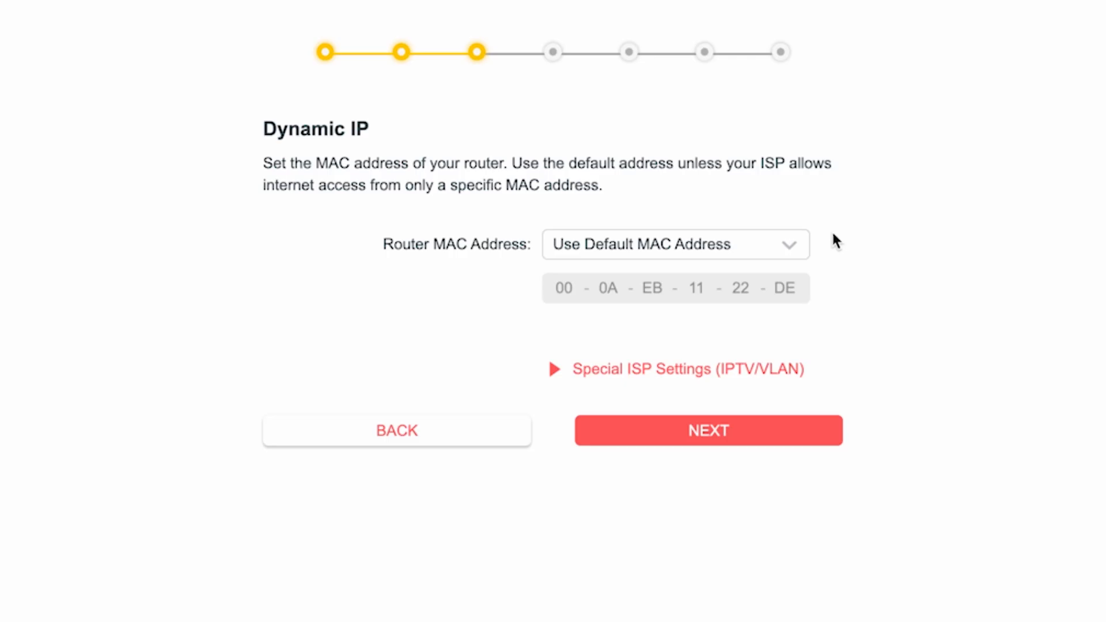
{"action": "left_click", "coordinate": [720, 427]}
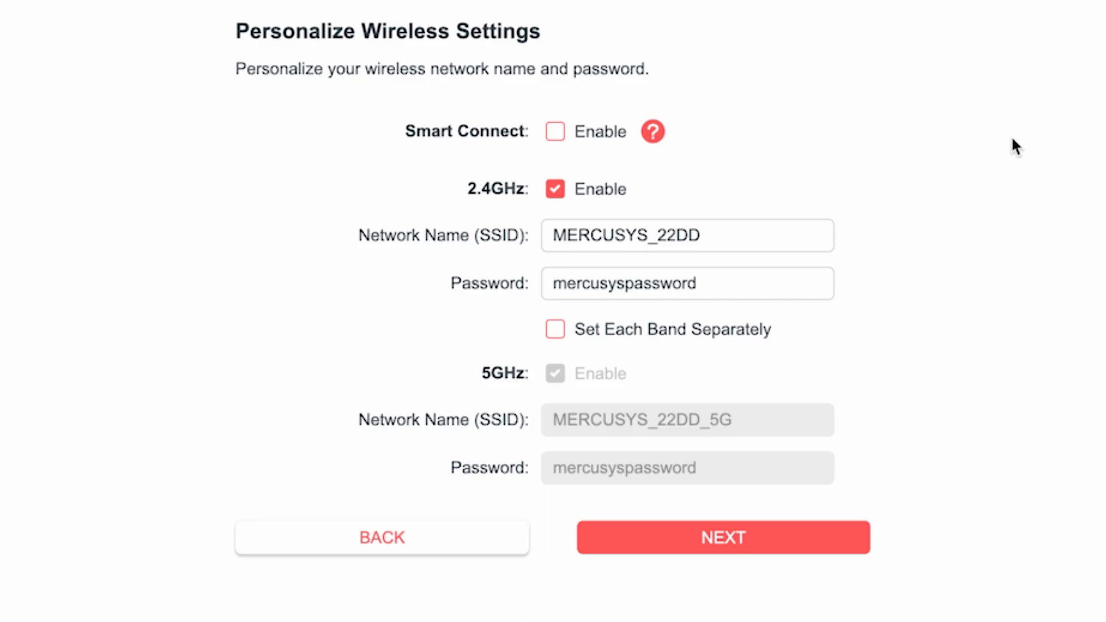
Shorten the SSID from MERCUSYS_22DD to MERCUSYS and replace the 2.4GHz Wi-Fi password
{"action": "left_click_drag", "start_coordinate": [645, 234], "coordinate": [746, 237]}
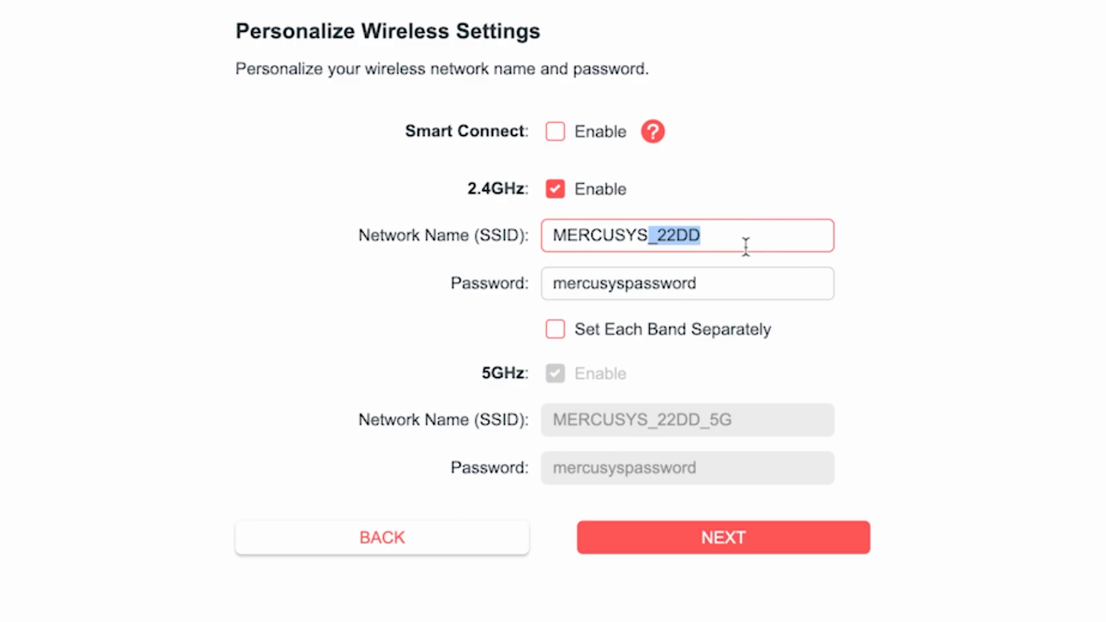
{"action": "key", "text": "BackSpace"}
{"action": "left_click", "coordinate": [619, 284]}
{"action": "left_click", "coordinate": [740, 296]}
{"action": "left_click_drag", "start_coordinate": [741, 295], "coordinate": [455, 294]}
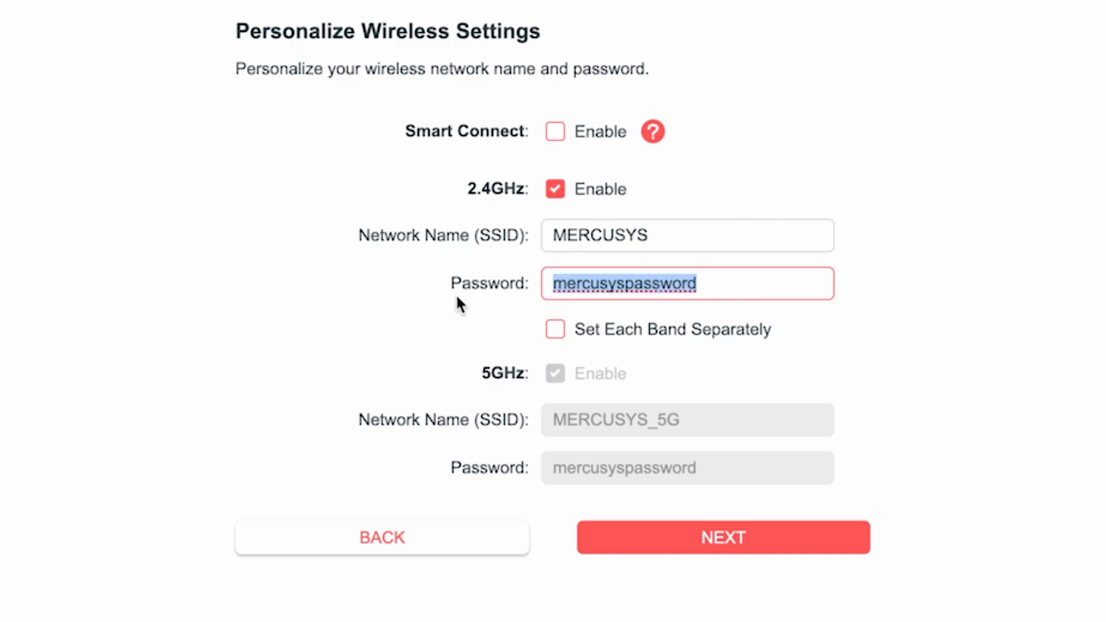
{"action": "type", "text": "123456789"}
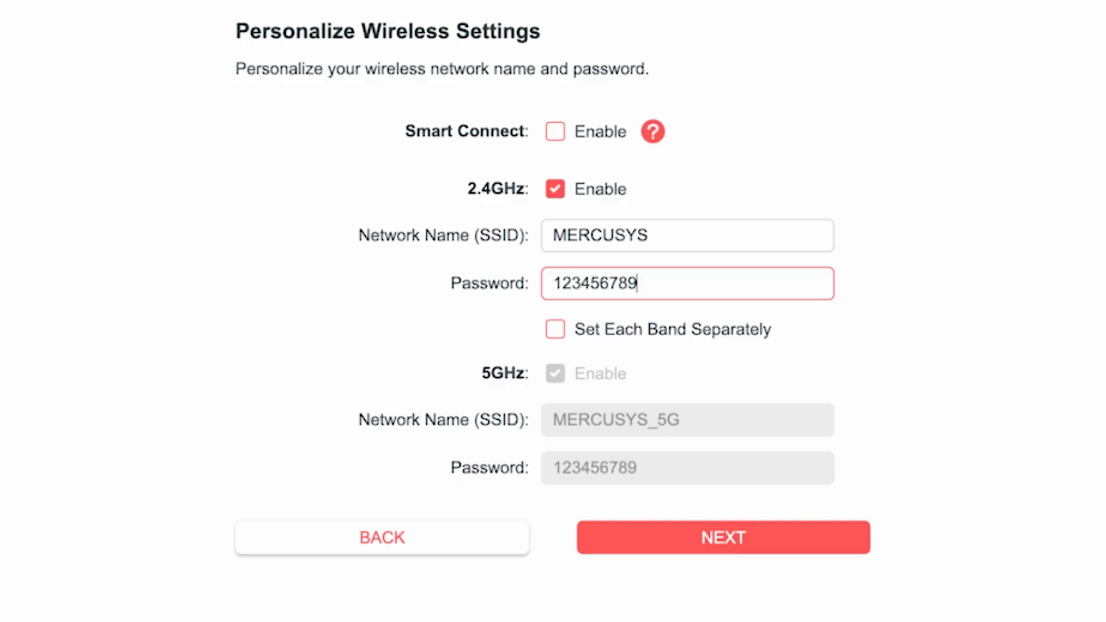
{"action": "left_click", "coordinate": [837, 332]}
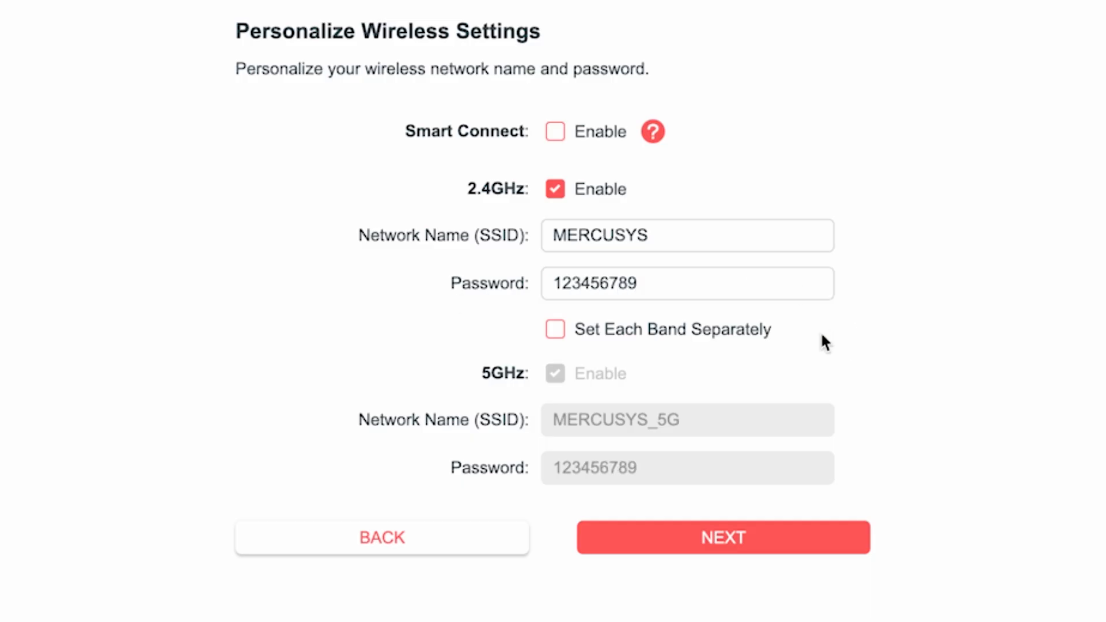
Set each band separately, give the 5GHz network its own edited password, and apply
{"action": "left_click", "coordinate": [555, 330]}
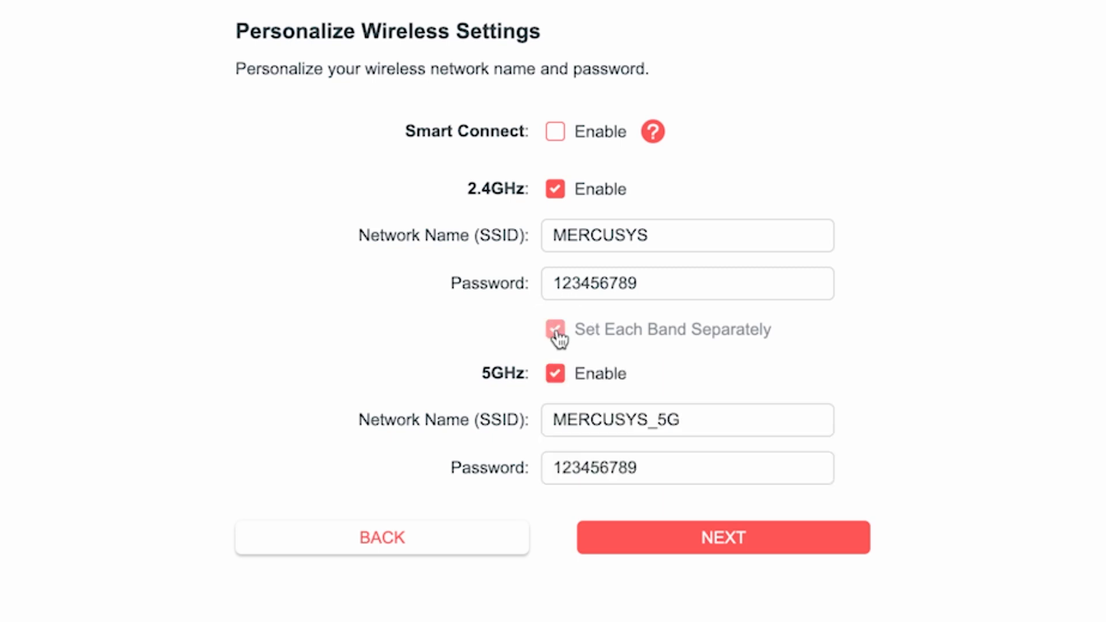
{"action": "left_click", "coordinate": [710, 419]}
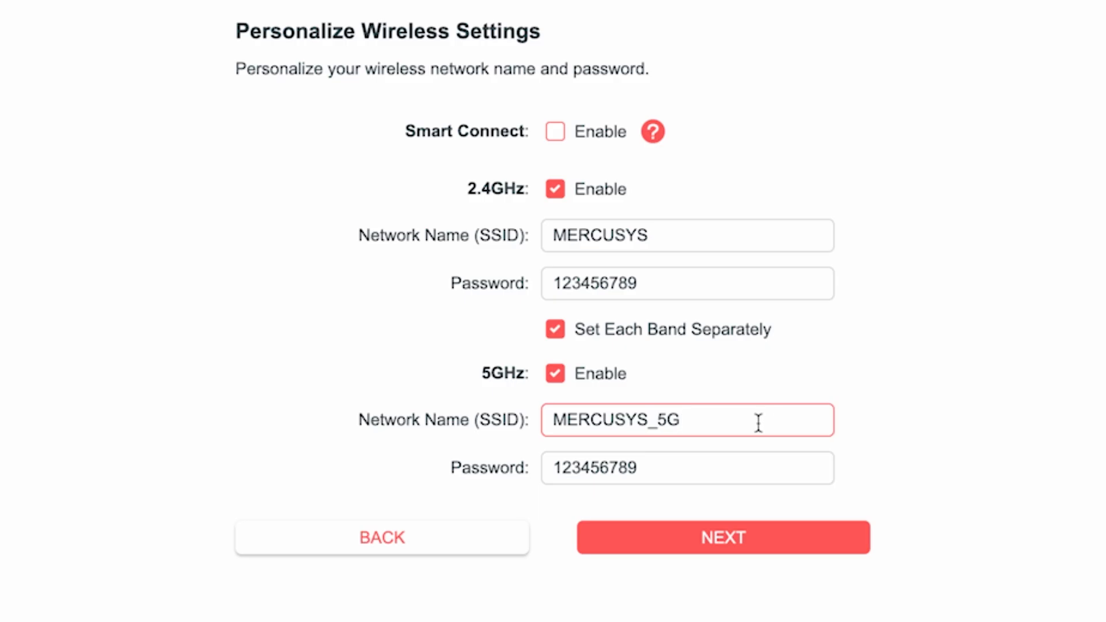
{"action": "left_click", "coordinate": [672, 471]}
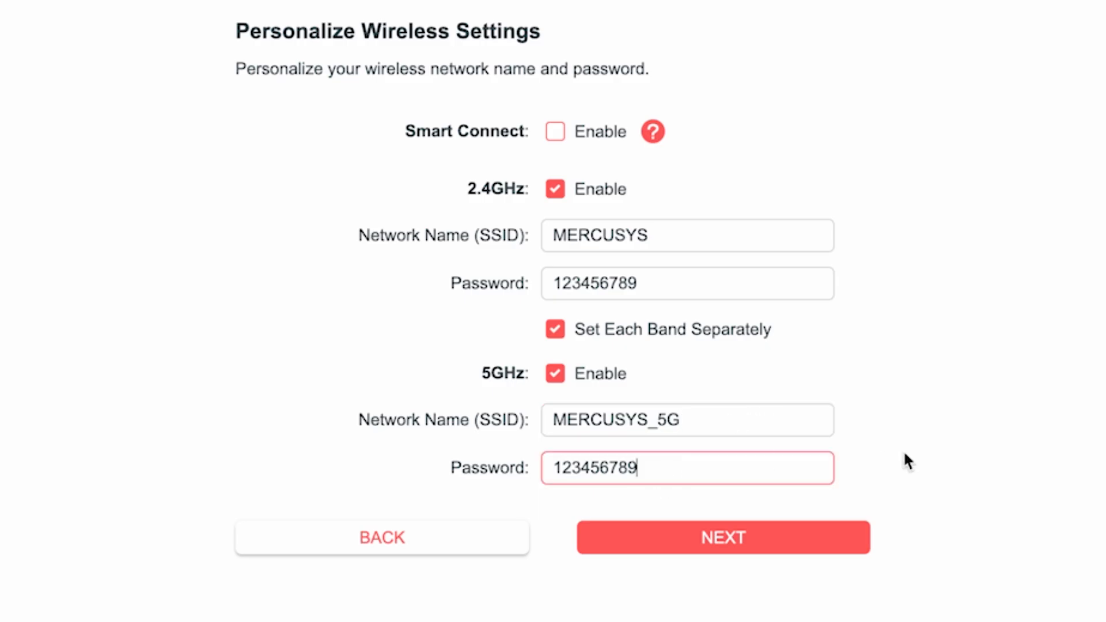
{"action": "type", "text": "5G"}
{"action": "left_click", "coordinate": [736, 540]}
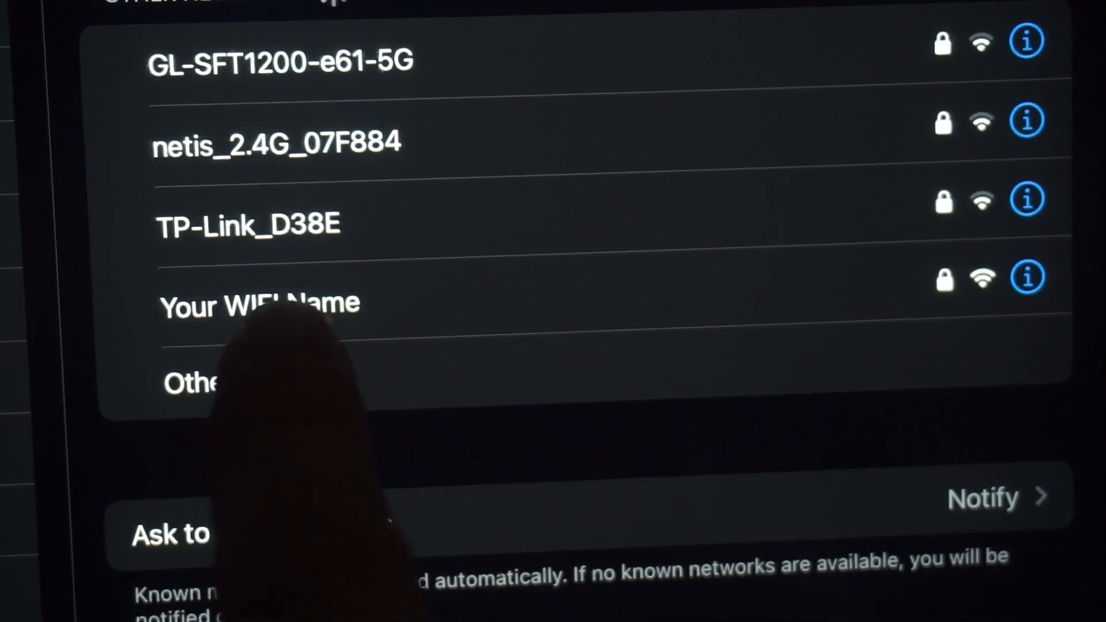
Join the new MERCUSYS Wi-Fi on the tablet and confirm the device has reconnected
{"action": "left_click", "coordinate": [323, 304]}
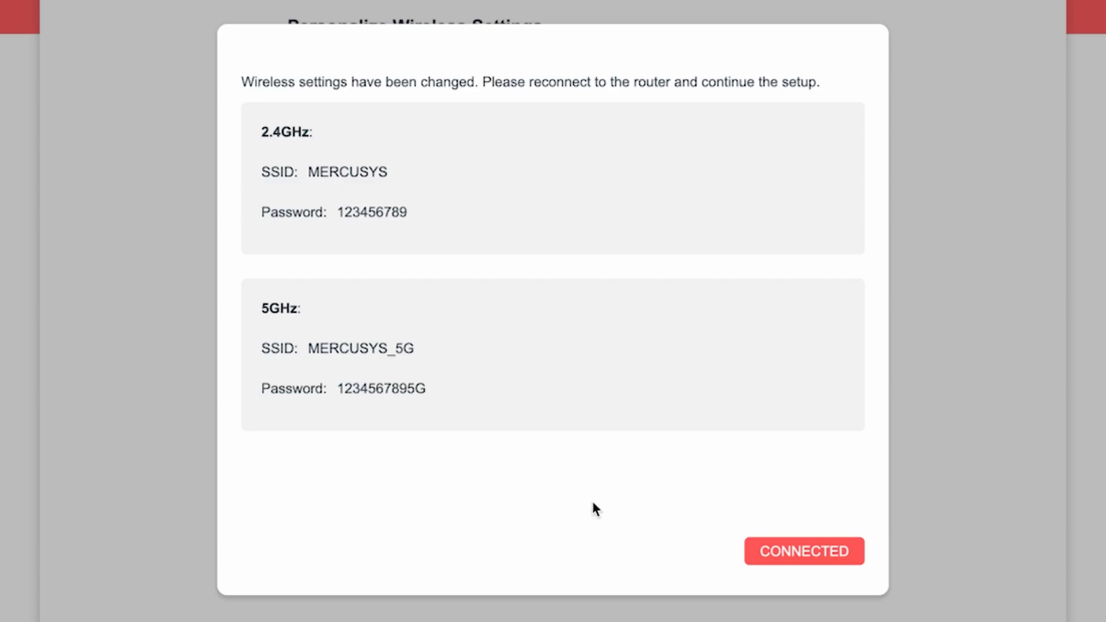
{"action": "left_click", "coordinate": [825, 552]}
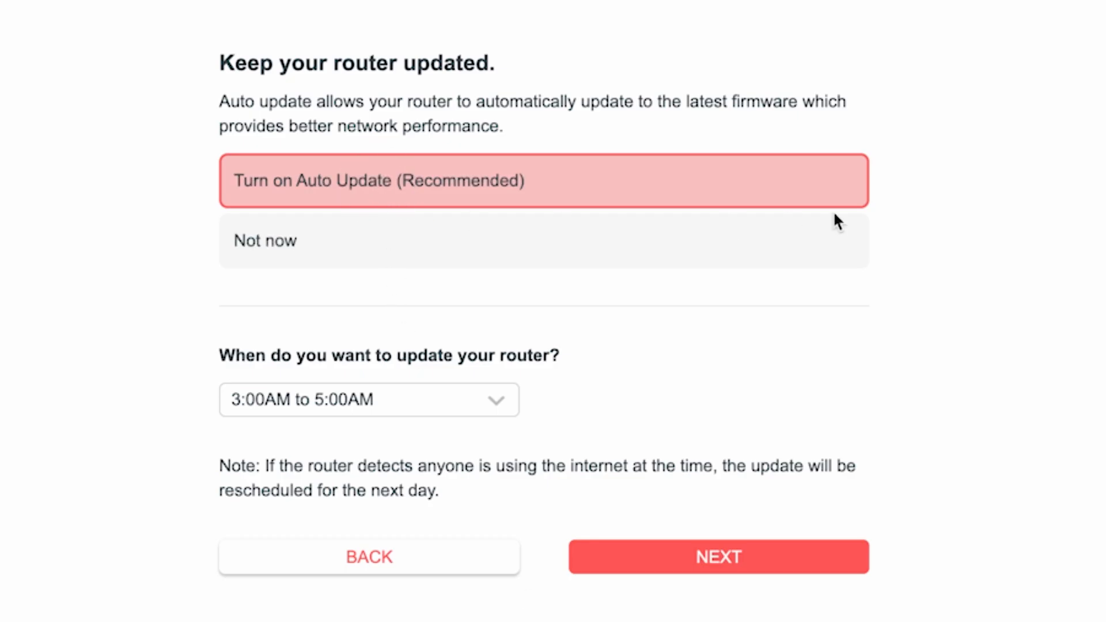
Keep the Auto Update window at 3:00AM to 5:00AM in the update time list
{"action": "left_click", "coordinate": [504, 410]}
{"action": "scroll", "coordinate": [425, 583], "scroll_direction": "down", "scroll_amount": 5}
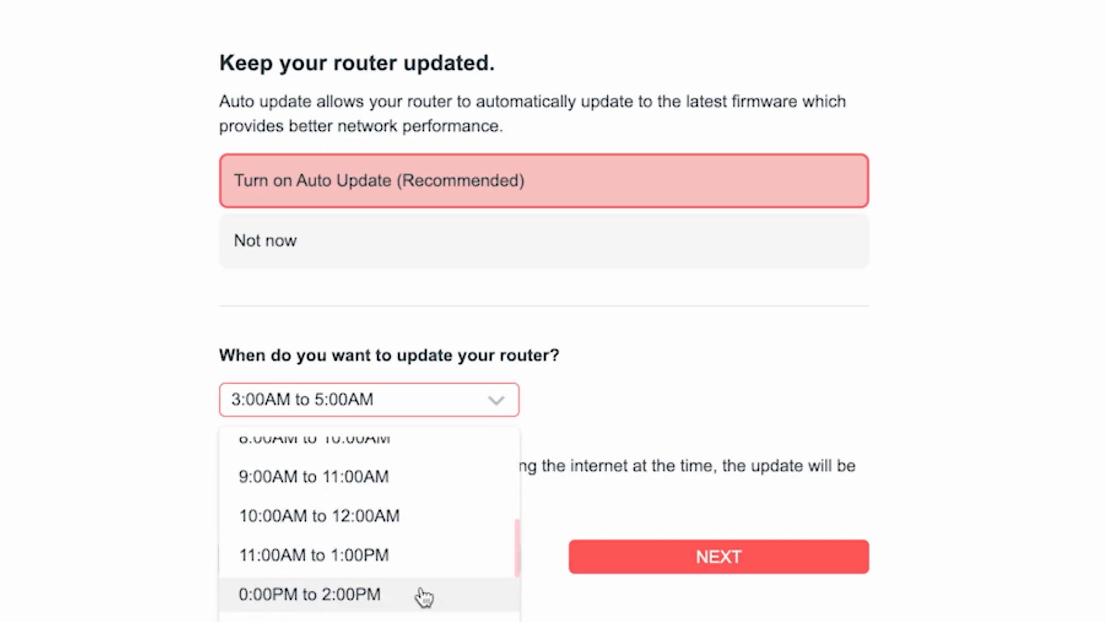
{"action": "scroll", "coordinate": [421, 605], "scroll_direction": "up", "scroll_amount": 5}
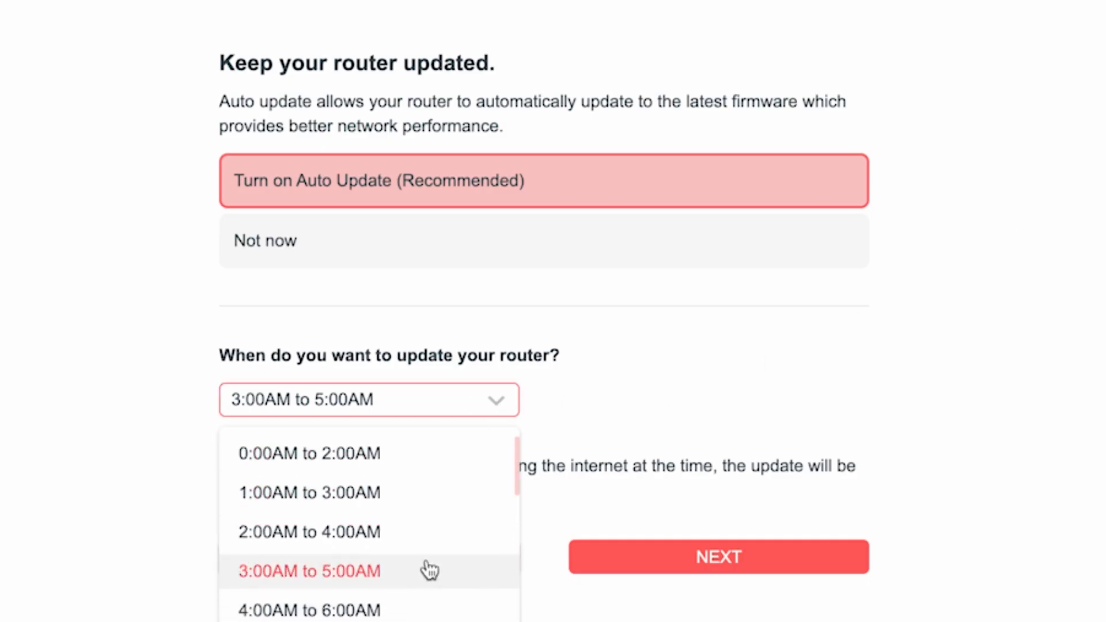
{"action": "left_click", "coordinate": [344, 572]}
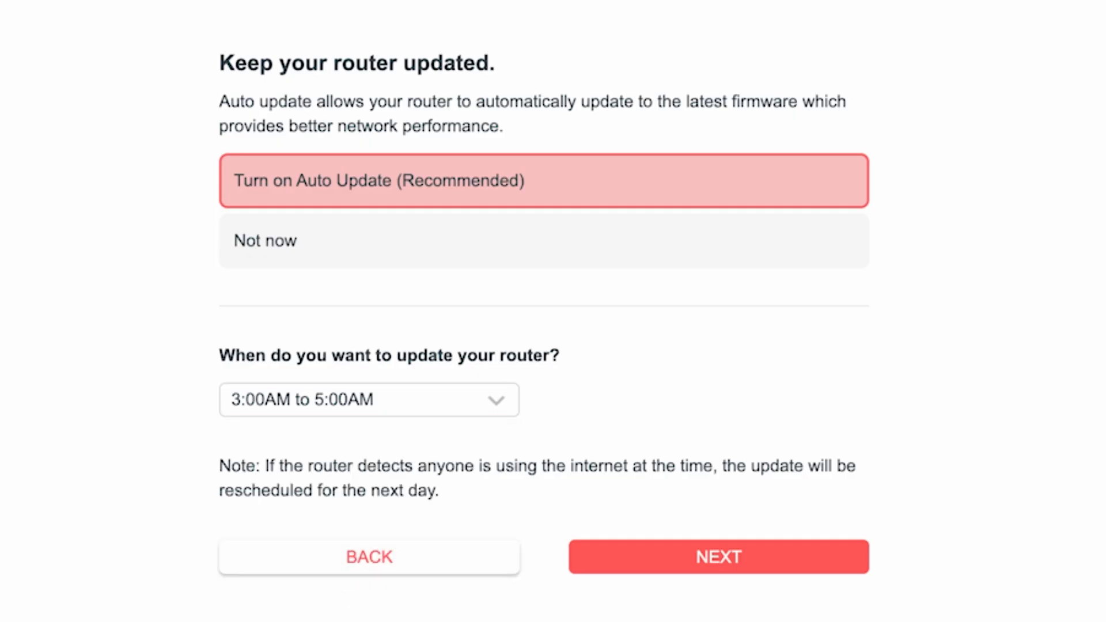
Continue past auto update and the summary, skip Mercusys Cloud, and finish setup
{"action": "left_click", "coordinate": [752, 562]}
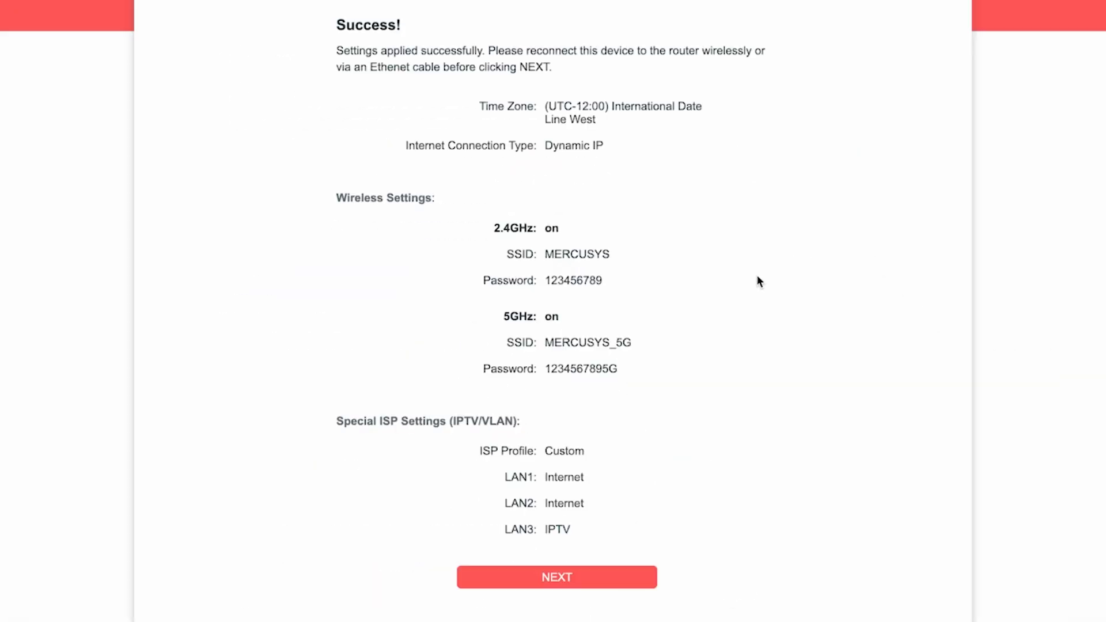
{"action": "left_click", "coordinate": [567, 579]}
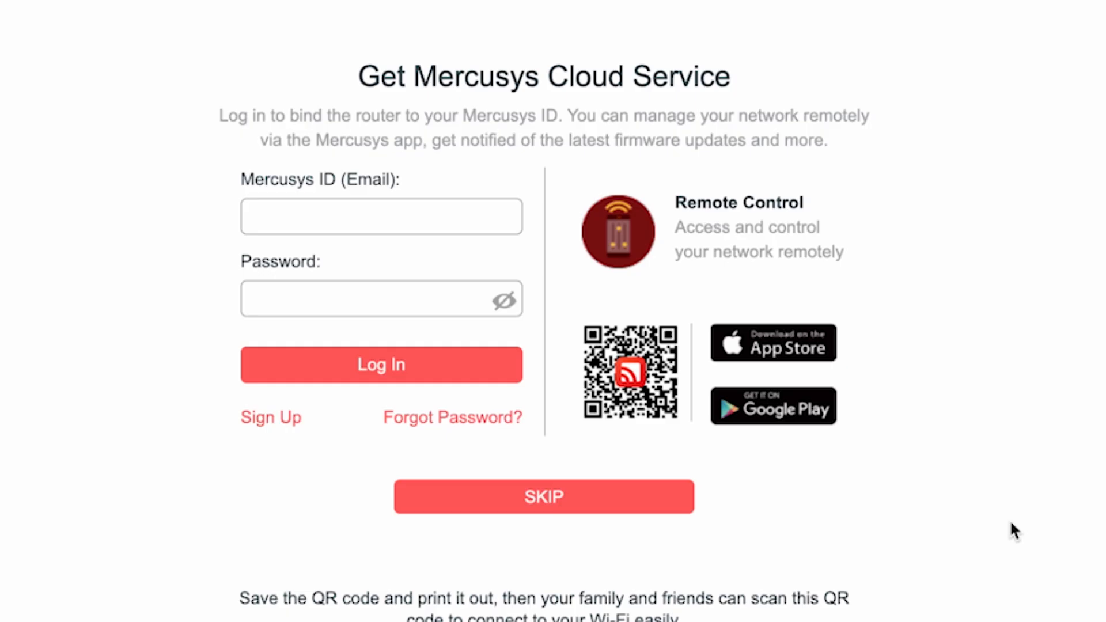
{"action": "left_click", "coordinate": [521, 503]}
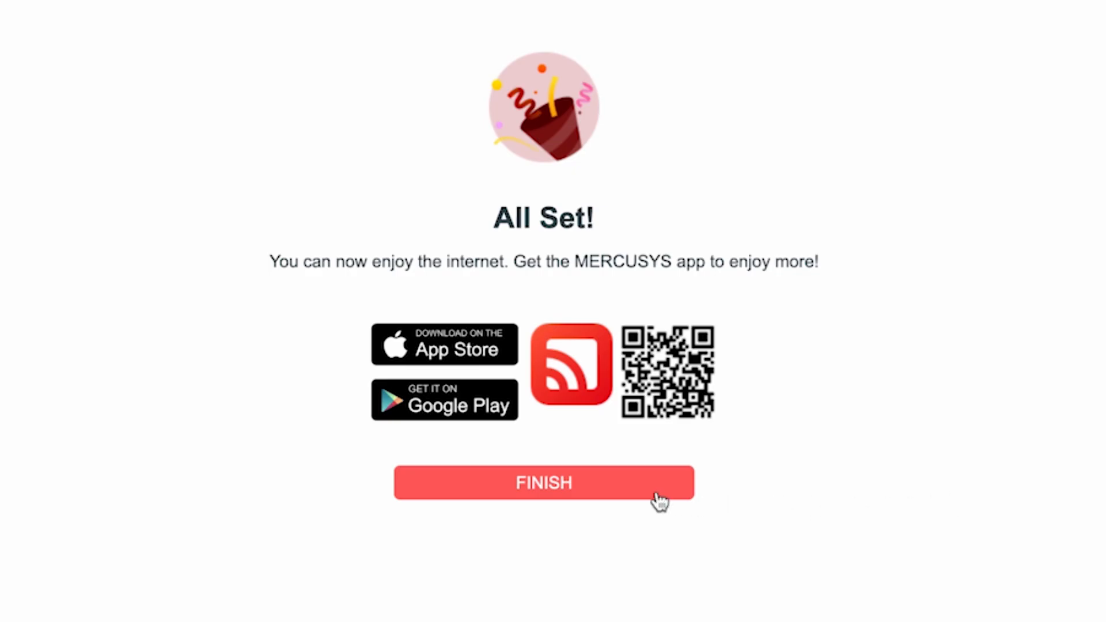
{"action": "left_click", "coordinate": [562, 485]}
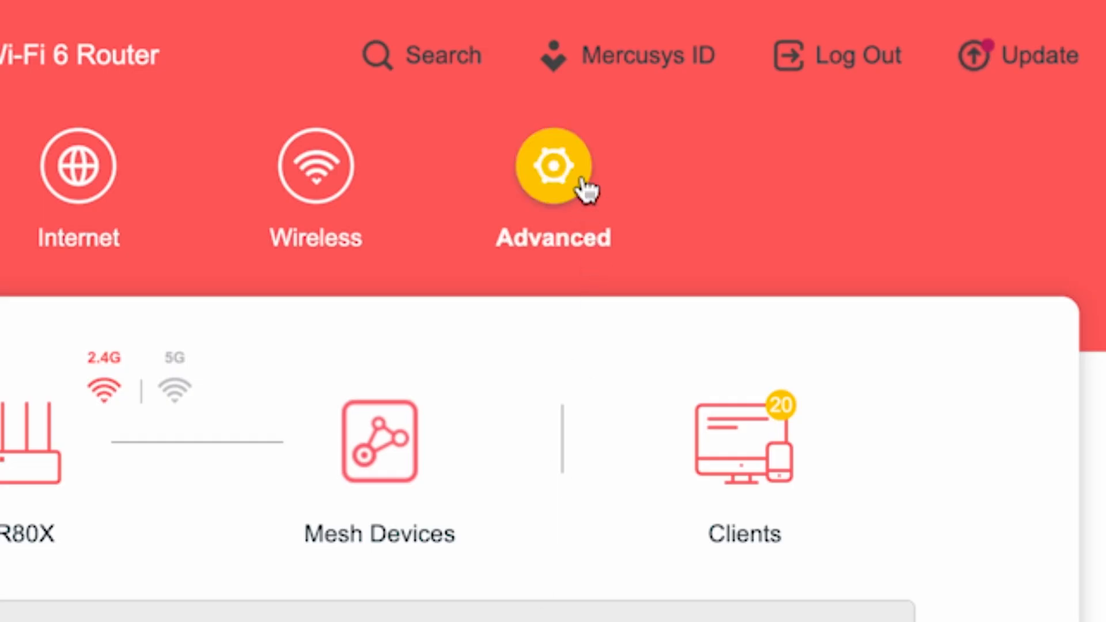
Reboot the router from Advanced > System > Reboot
{"action": "left_click", "coordinate": [584, 183]}
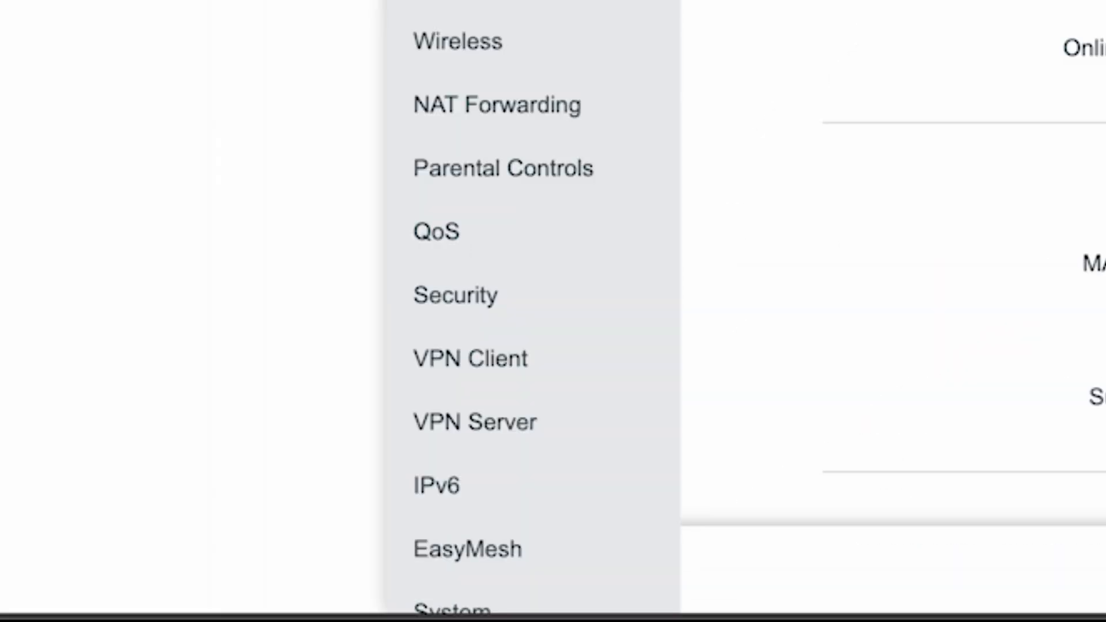
{"action": "scroll", "coordinate": [530, 288], "scroll_direction": "down", "scroll_amount": 2}
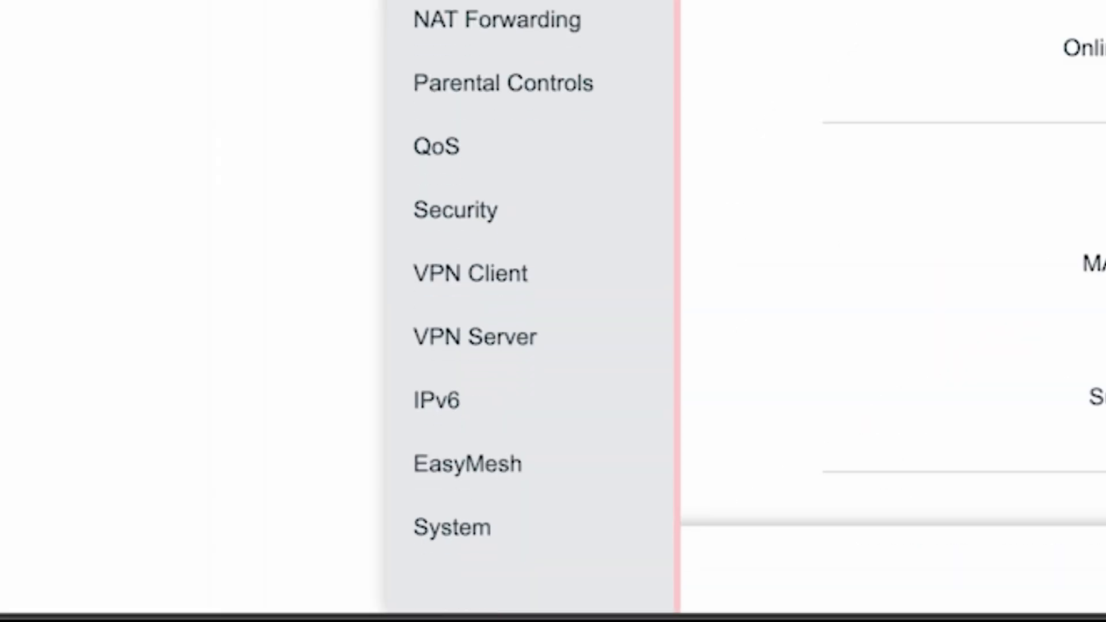
{"action": "left_click", "coordinate": [433, 514]}
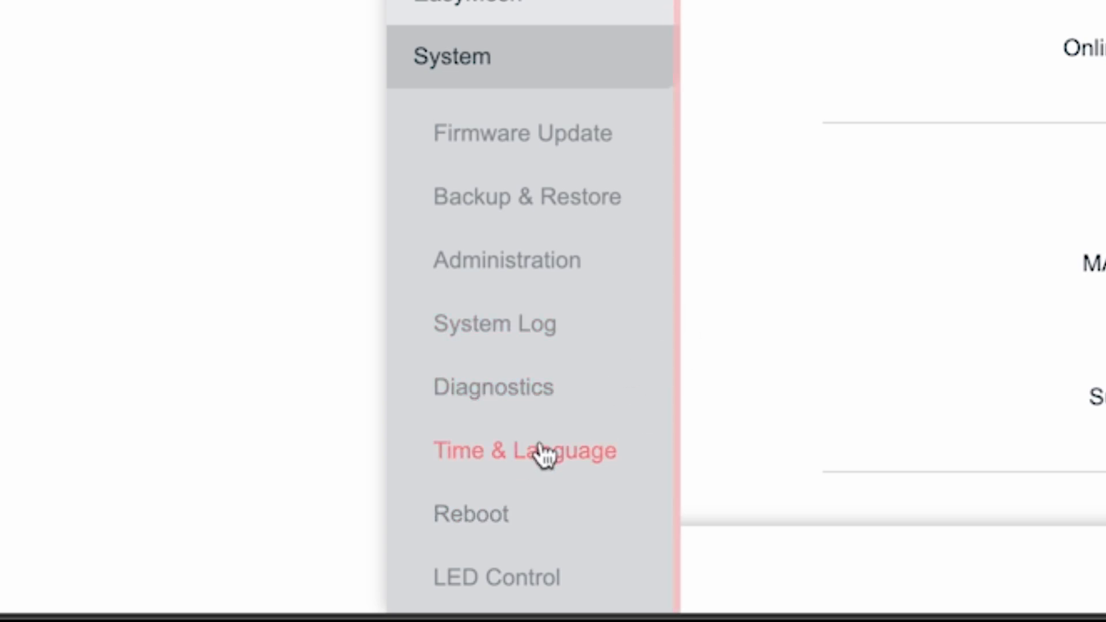
{"action": "left_click", "coordinate": [466, 509]}
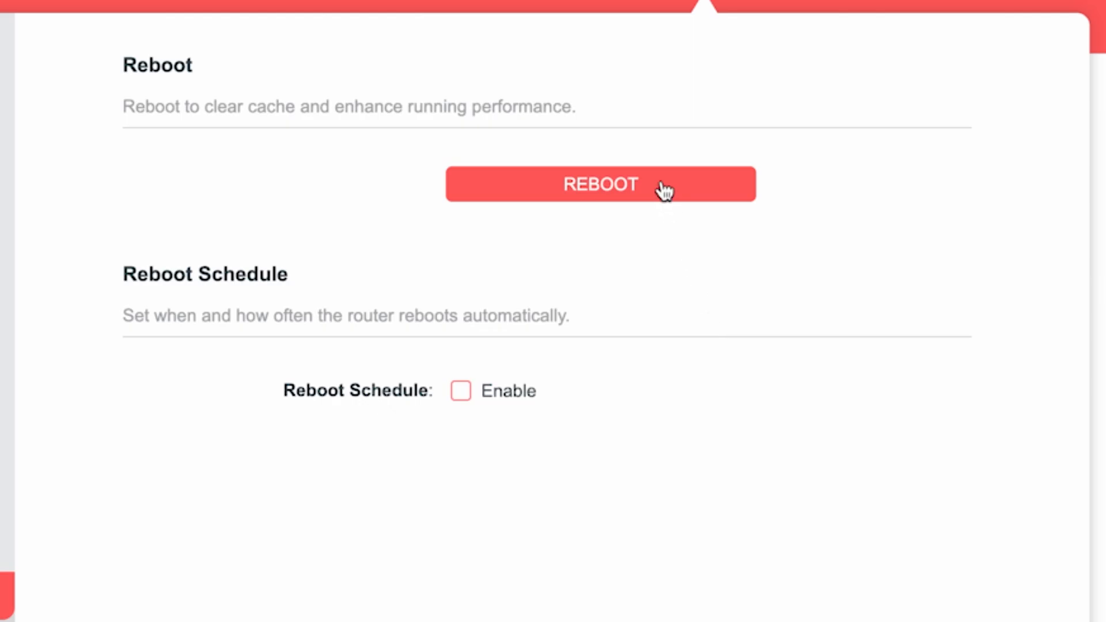
{"action": "left_click", "coordinate": [601, 184]}
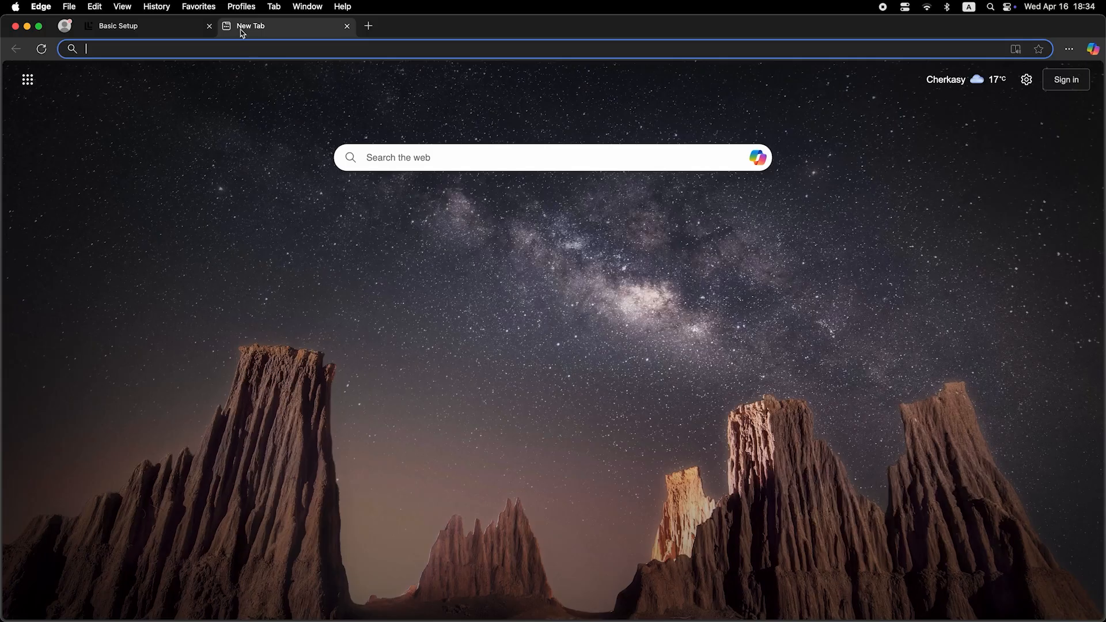
Enter an address in the new tab, then log in with the router password
{"action": "left_click", "coordinate": [252, 50]}
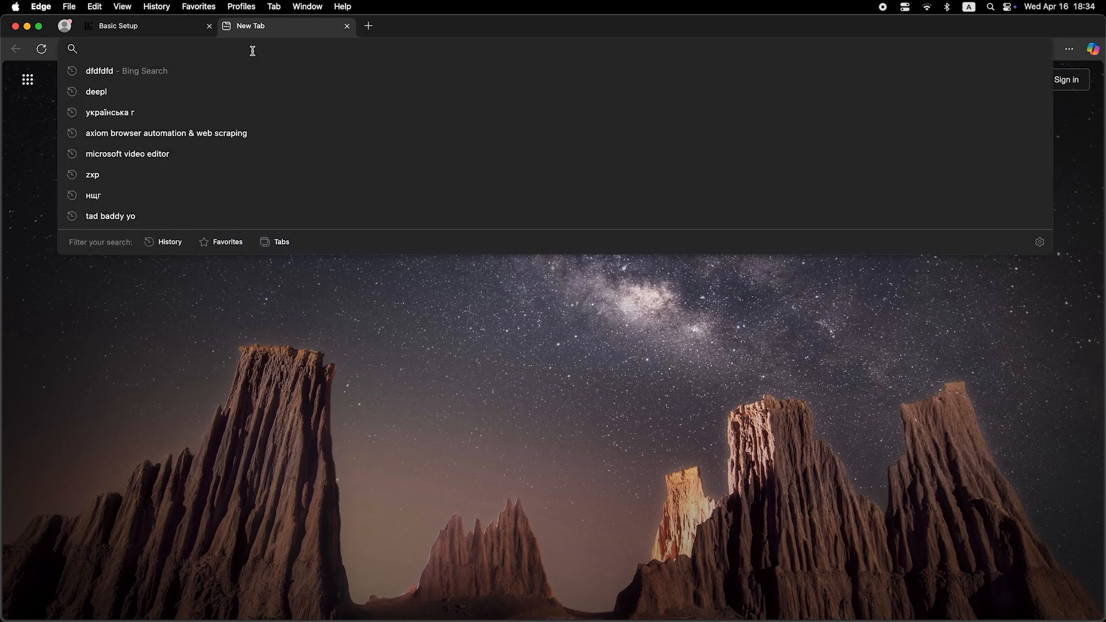
{"action": "type", "text": "dfdfdfd"}
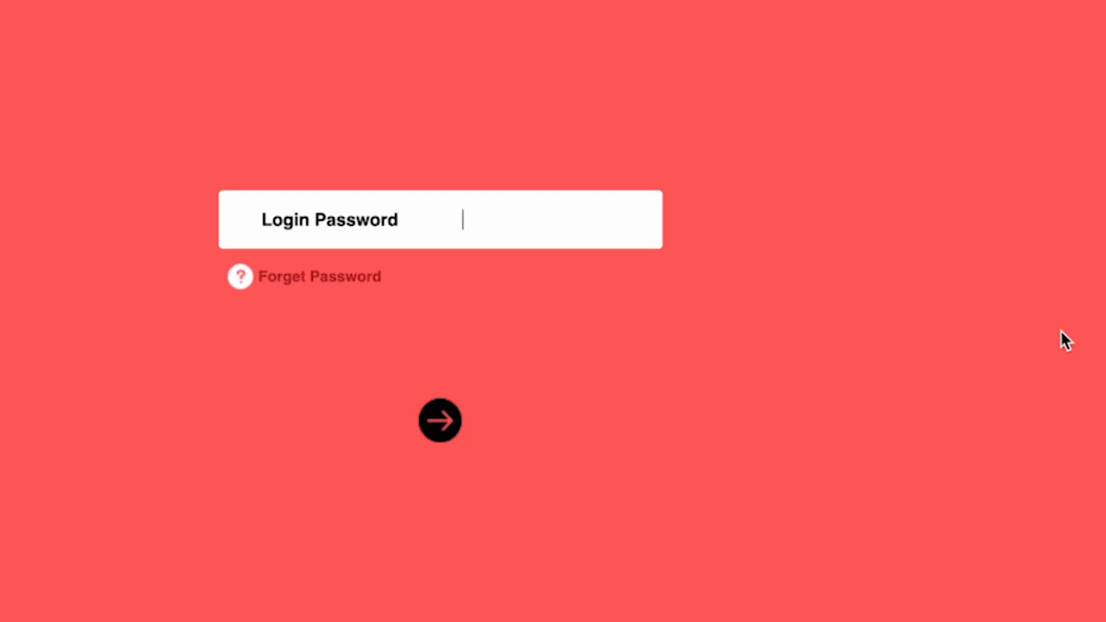
{"action": "type", "text": "••••••••"}
{"action": "key", "text": "Return"}
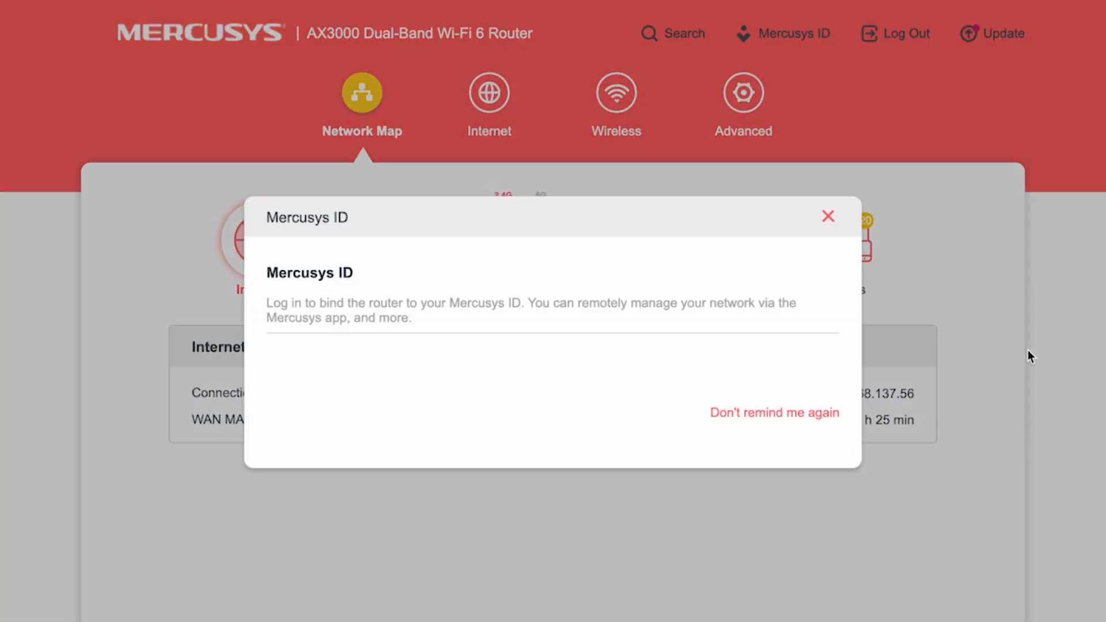
Dismiss the Mercusys ID prompt, then set Internet Router MAC Address to Clone Current Device MAC and save
{"action": "left_click", "coordinate": [828, 216]}
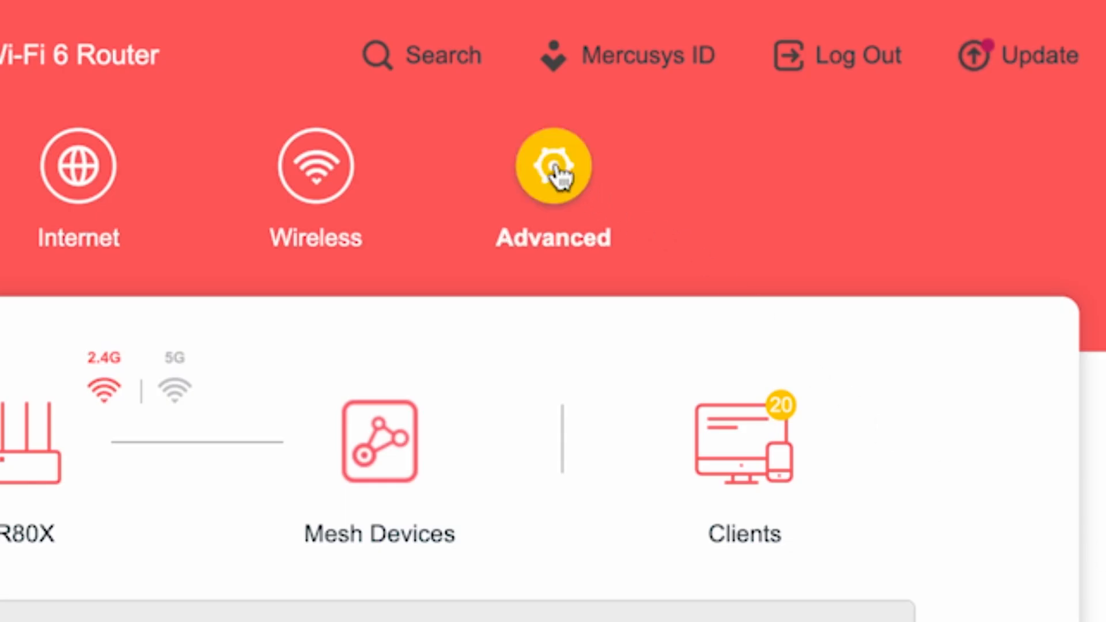
{"action": "left_click", "coordinate": [554, 173]}
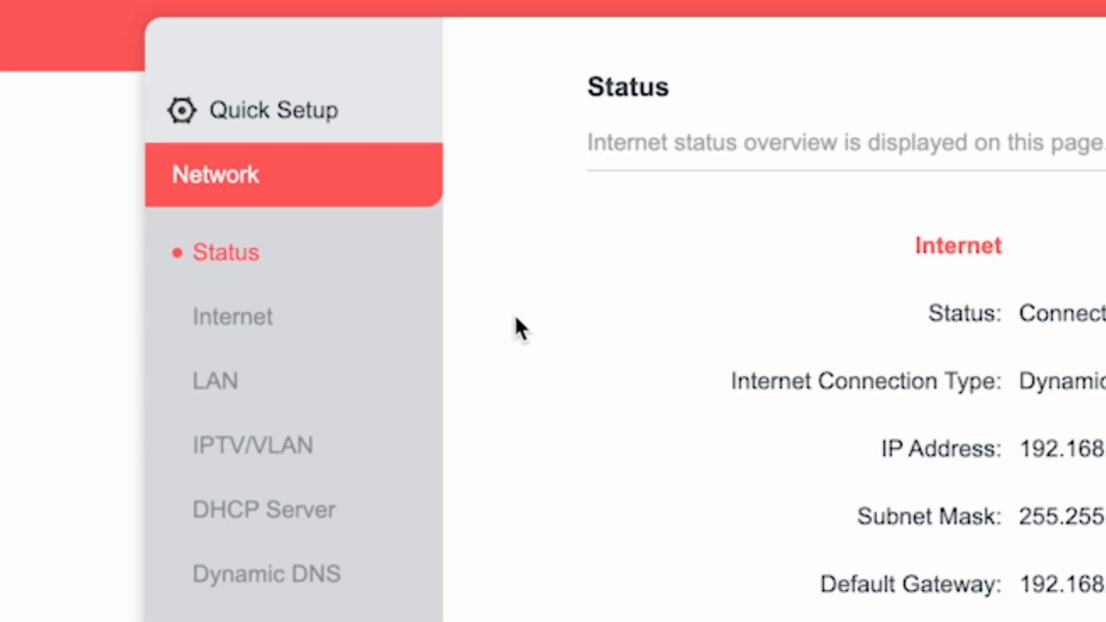
{"action": "left_click", "coordinate": [240, 318]}
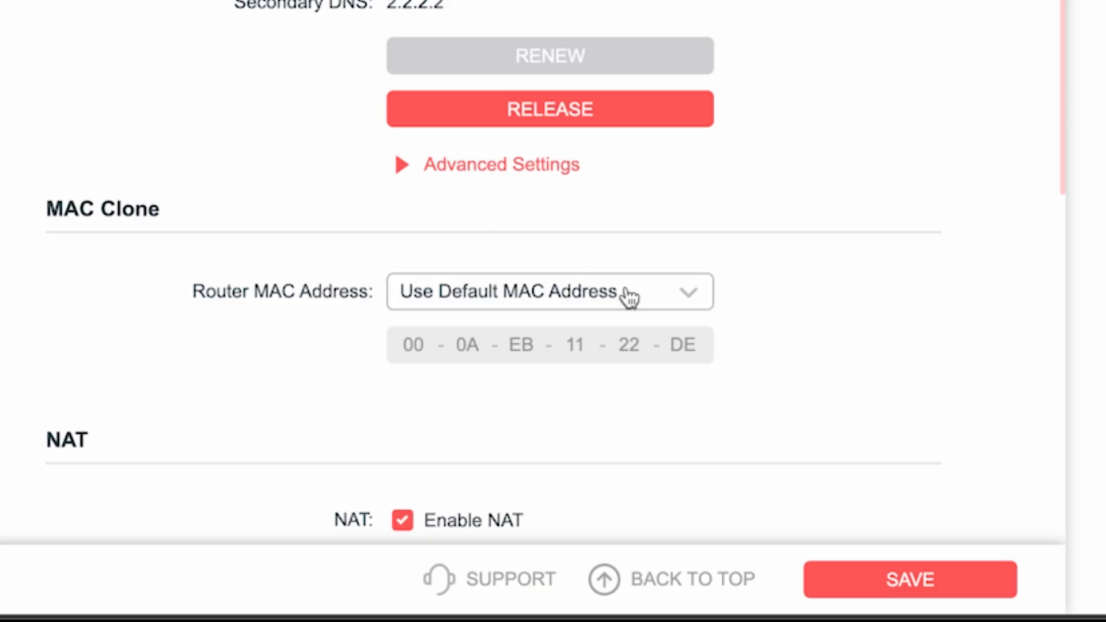
{"action": "left_click", "coordinate": [630, 296]}
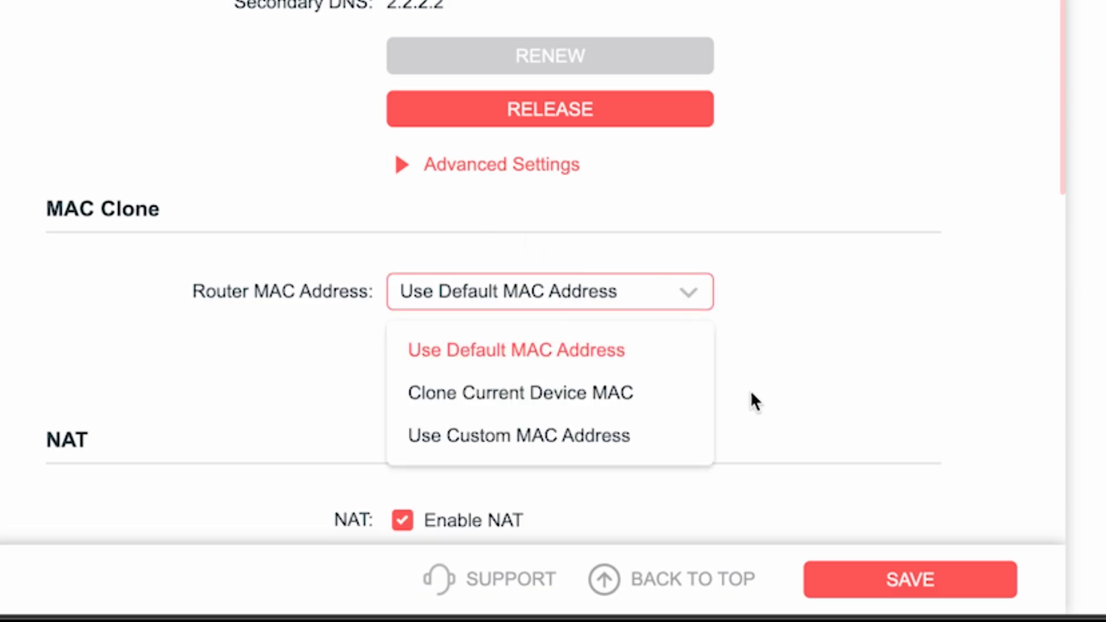
{"action": "left_click", "coordinate": [500, 397]}
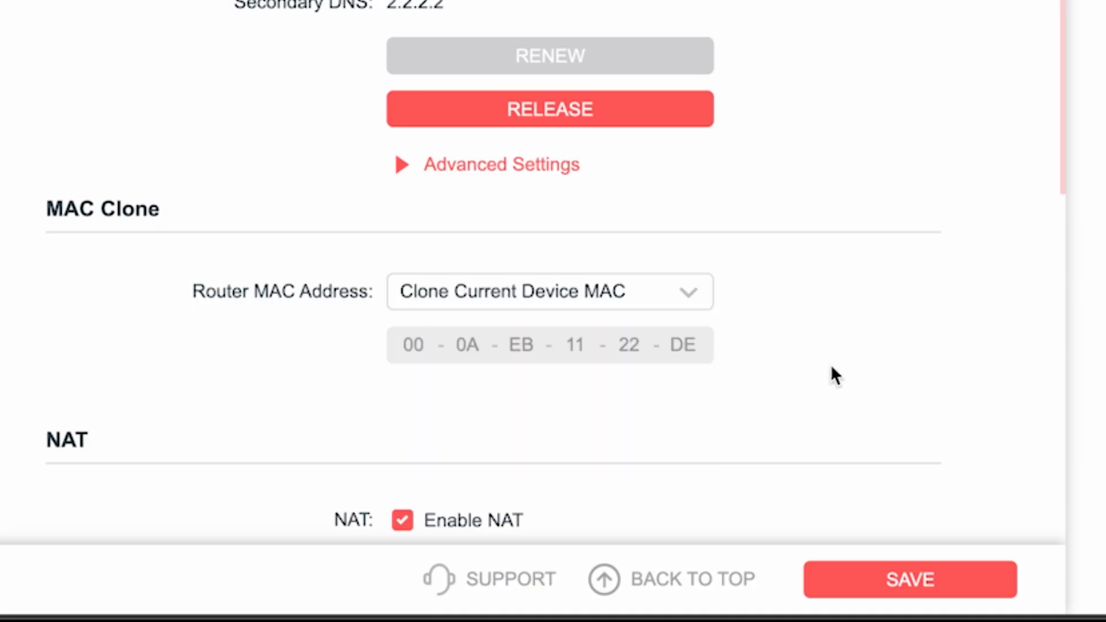
{"action": "left_click", "coordinate": [920, 576]}
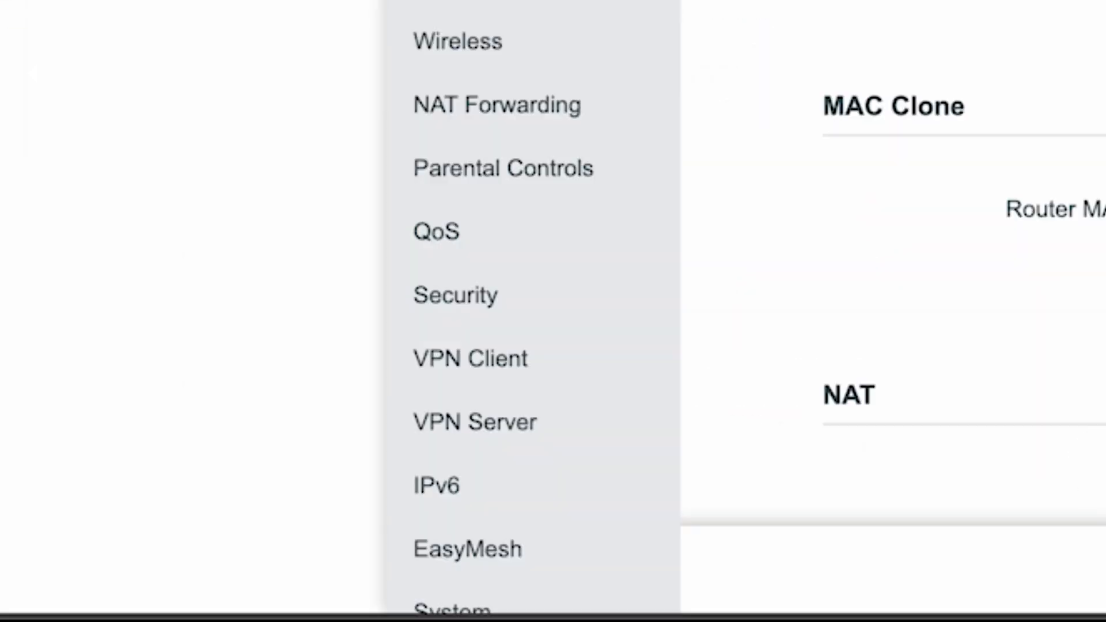
Reboot the router from the Advanced System Reboot page to apply the cloned MAC
{"action": "scroll", "coordinate": [610, 5], "scroll_direction": "down", "scroll_amount": 2}
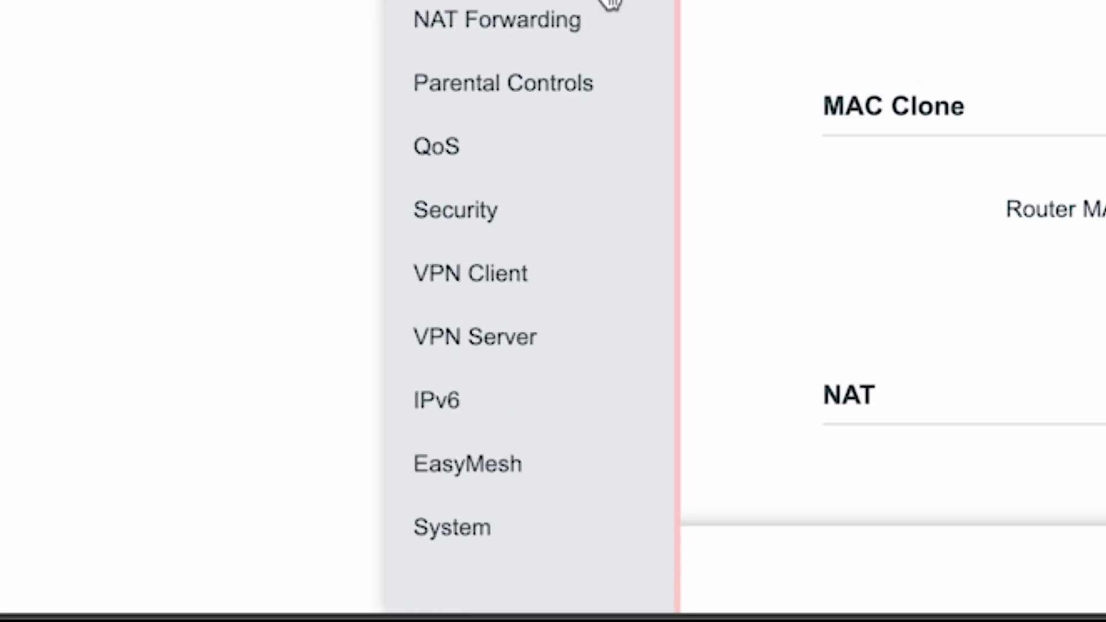
{"action": "left_click", "coordinate": [470, 528]}
{"action": "left_click", "coordinate": [469, 519]}
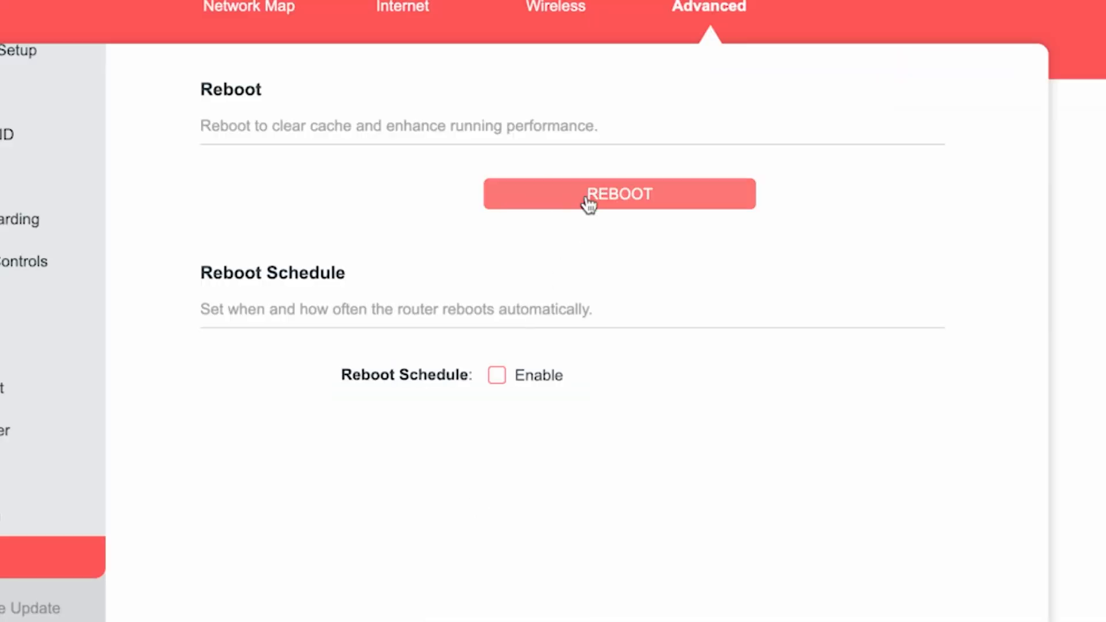
{"action": "left_click", "coordinate": [585, 199]}
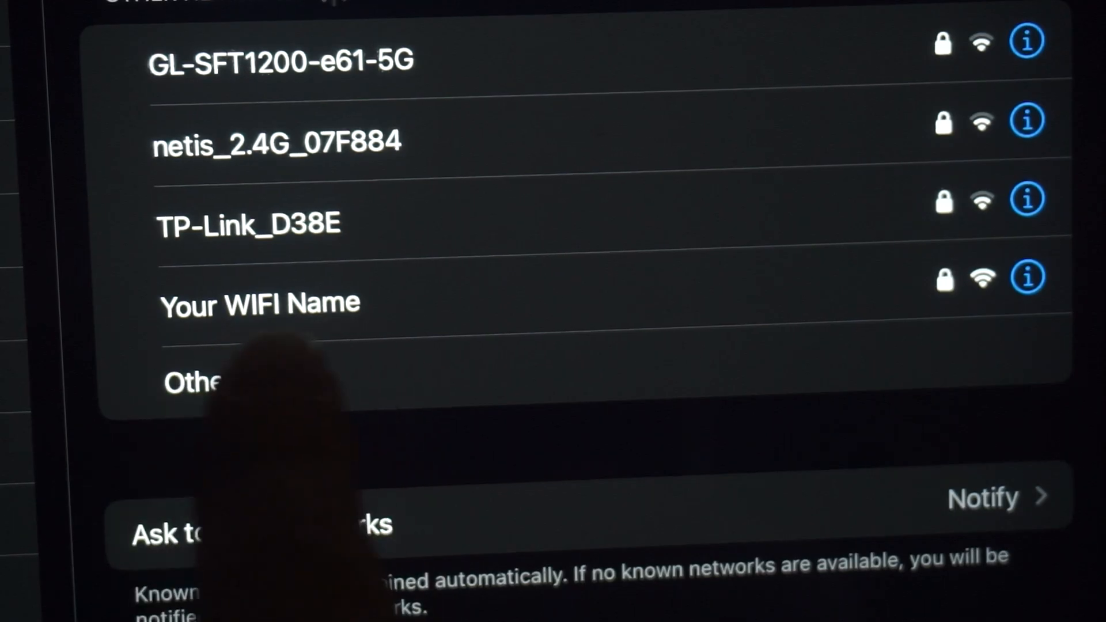
Join the 'Your WIFI Name' network and test browsing by entering 'dfdfdfdf' in Edge's address bar
{"action": "left_click", "coordinate": [357, 300]}
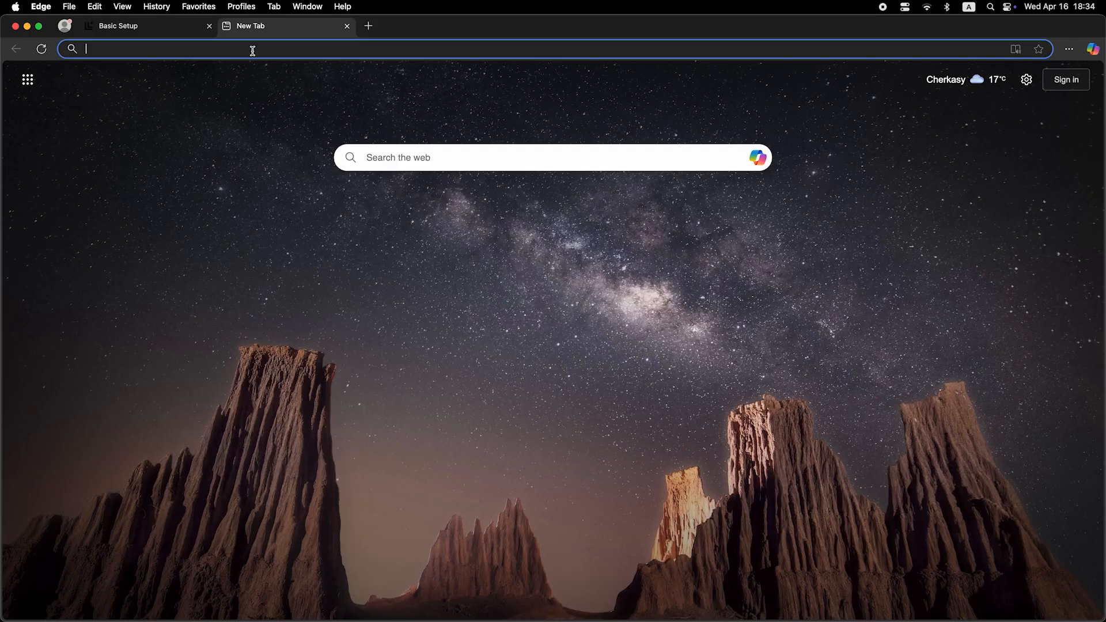
{"action": "left_click", "coordinate": [252, 51]}
{"action": "type", "text": "dfdfdfdf"}
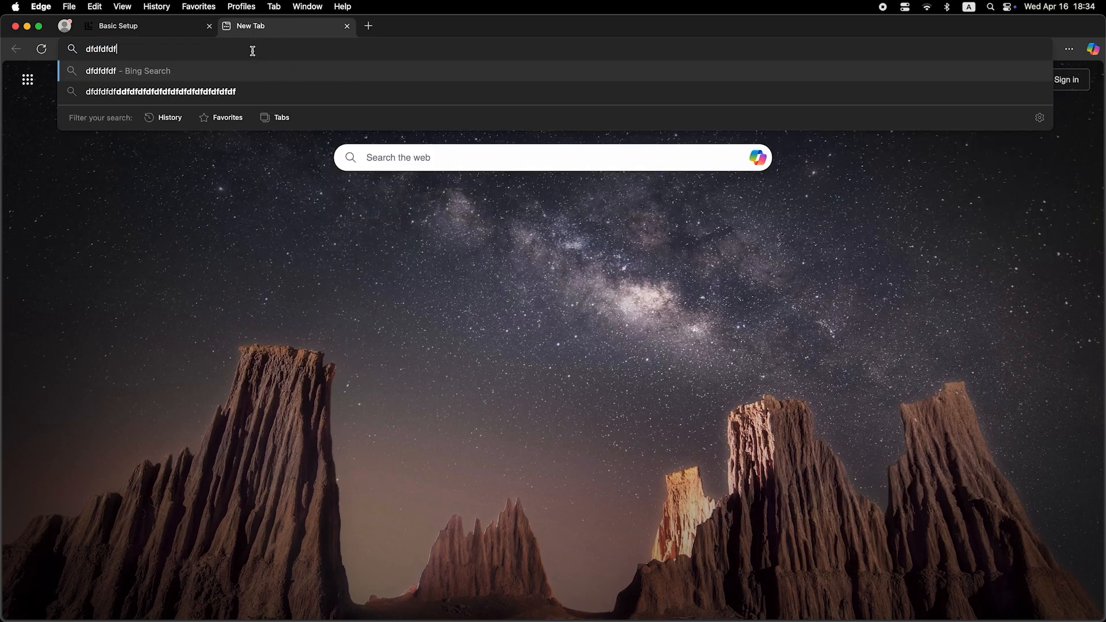
{"action": "key", "text": "Return"}
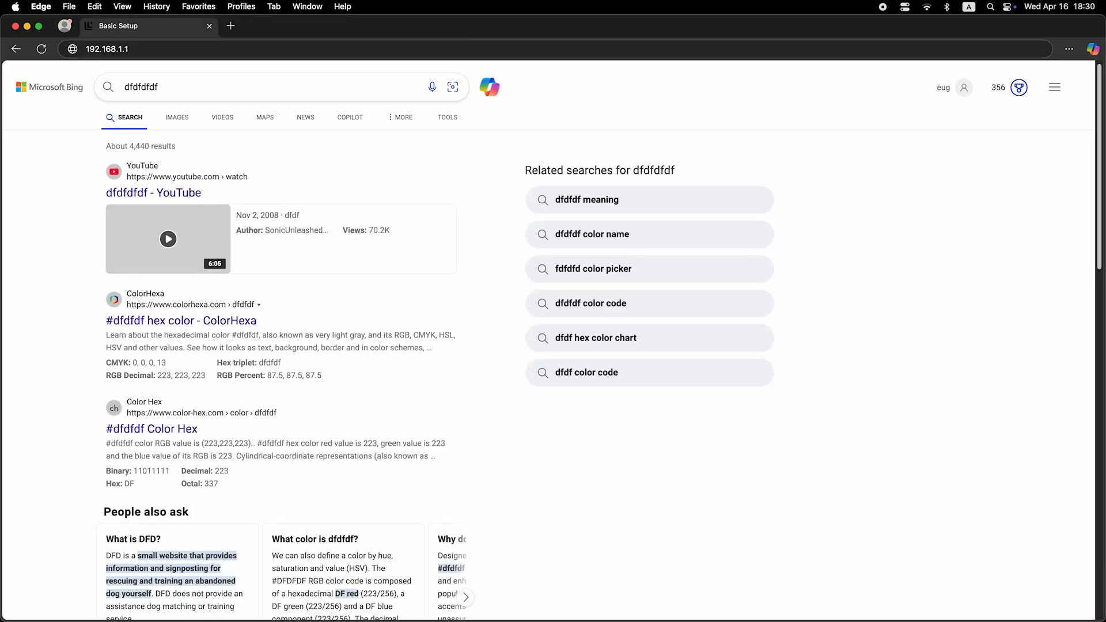